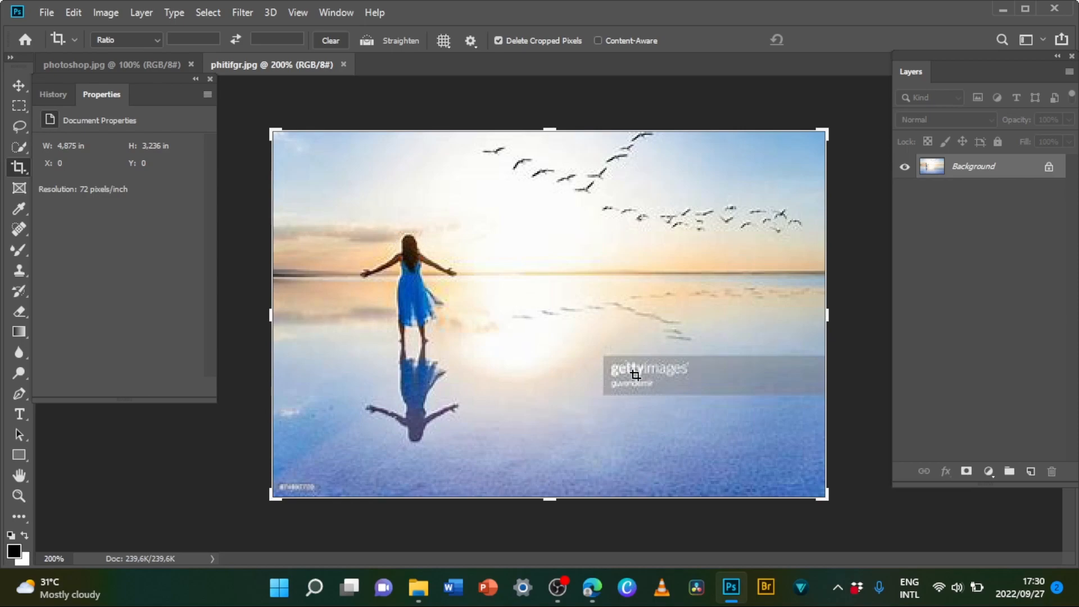
- Switch to photoshop.jpg, zoom it to 200%, and duplicate the Background layer
{"action": "left_click", "coordinate": [144, 63]}
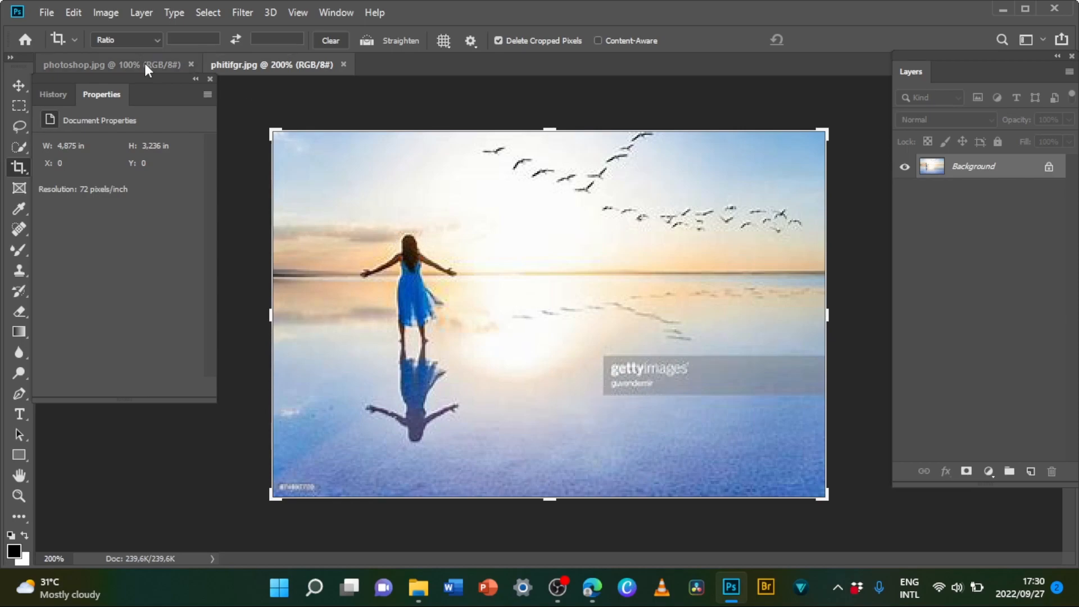
{"action": "key", "text": "ctrl"}
{"action": "key", "text": "ctrl+plus"}
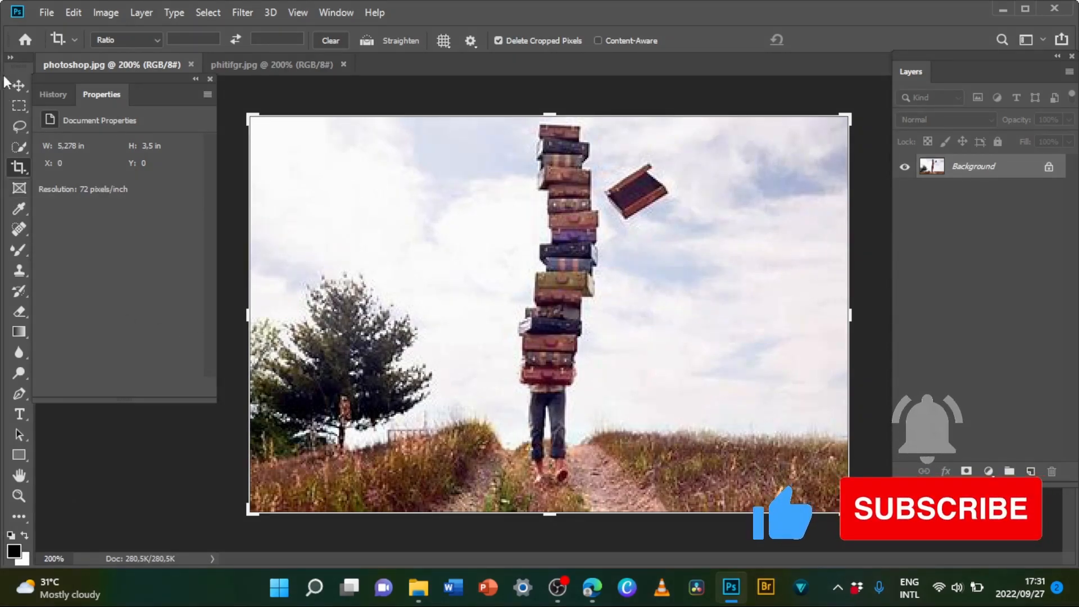
{"action": "left_click", "coordinate": [18, 86]}
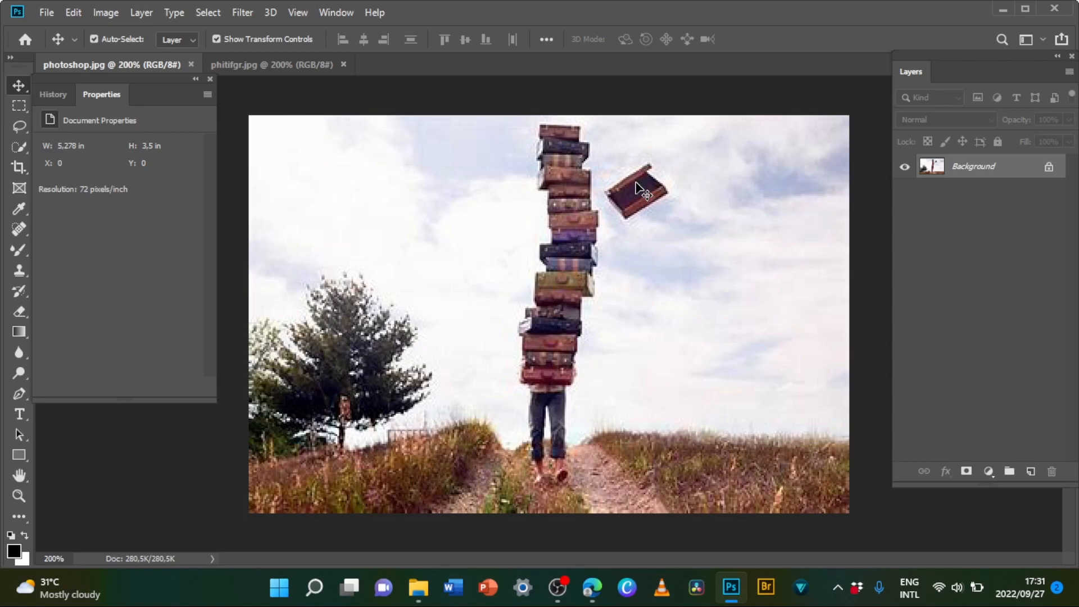
{"action": "key", "text": "ctrl+j"}
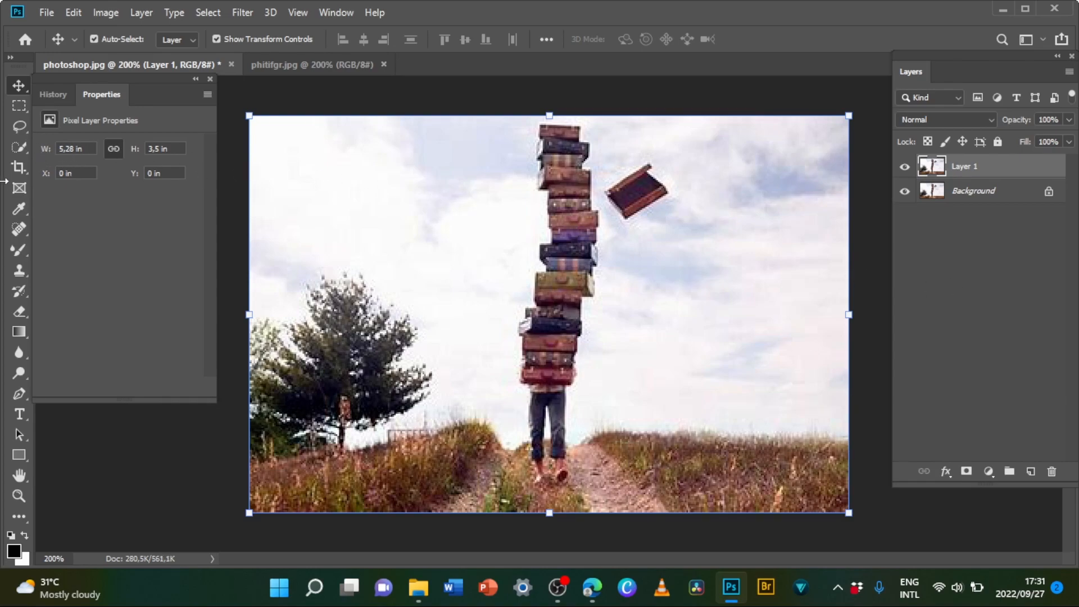
- Remove the flying suitcase from the sky with the Spot Healing Brush in Content-Aware mode at brush size 45
{"action": "left_click", "coordinate": [23, 235]}
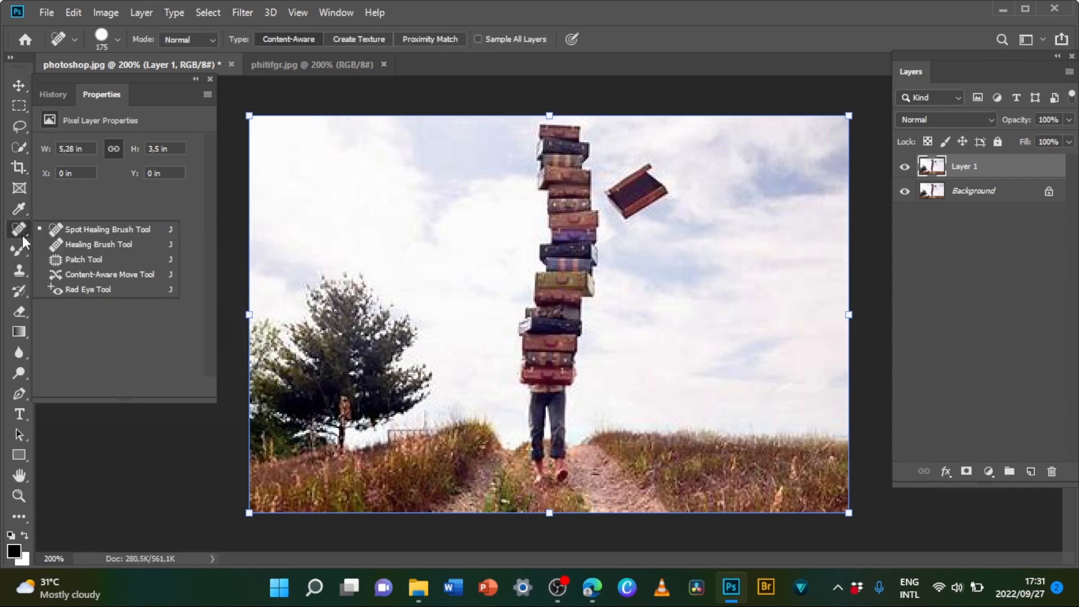
{"action": "left_click", "coordinate": [90, 231]}
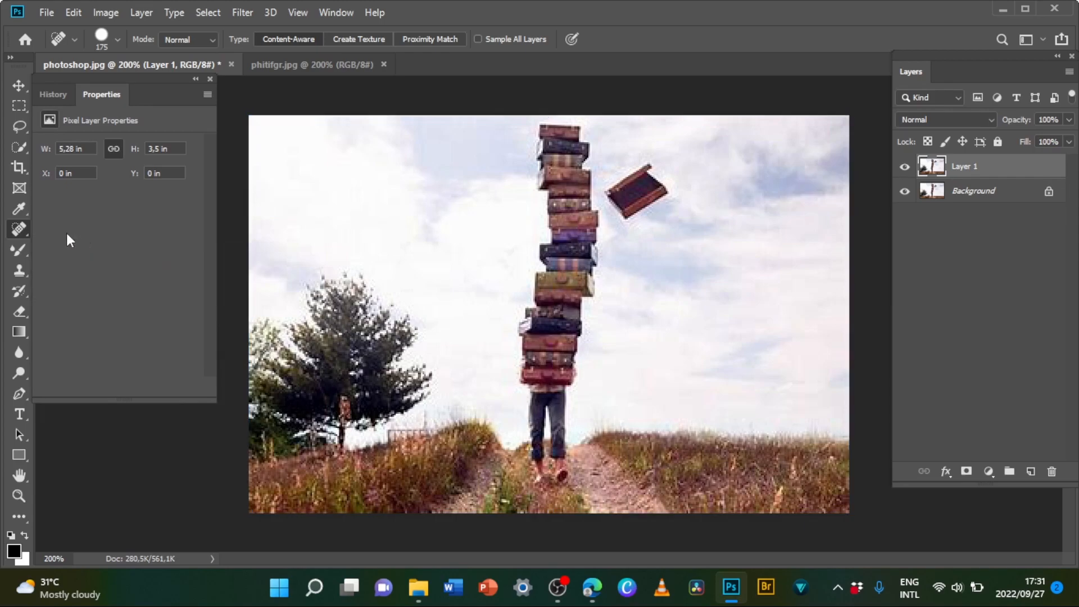
{"action": "right_click", "coordinate": [27, 234]}
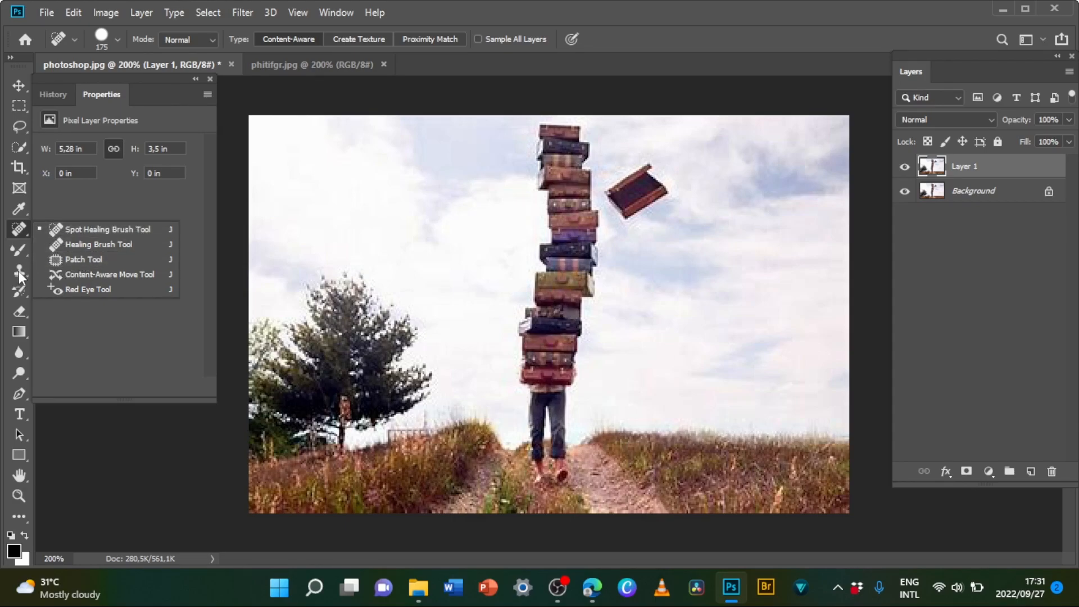
{"action": "left_click", "coordinate": [95, 231]}
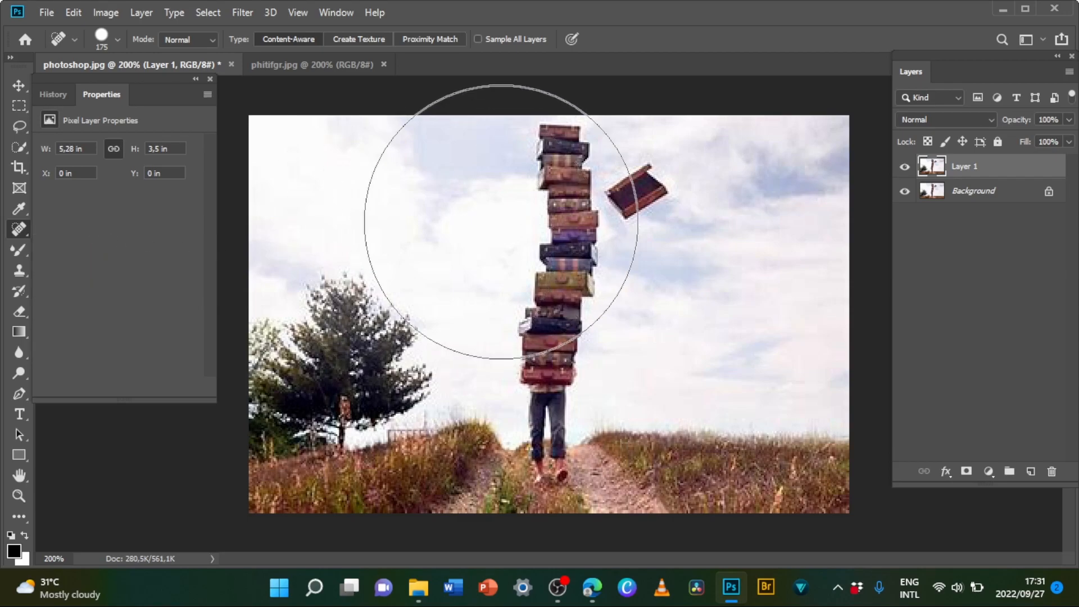
{"action": "key", "text": "bracketleft"}
{"action": "key", "text": "bracketleft"}
{"action": "key", "text": "bracketleft"}
{"action": "key", "text": "bracketleft"}
{"action": "key", "text": "bracketleft"}
{"action": "key", "text": "bracketleft"}
{"action": "key", "text": "bracketleft"}
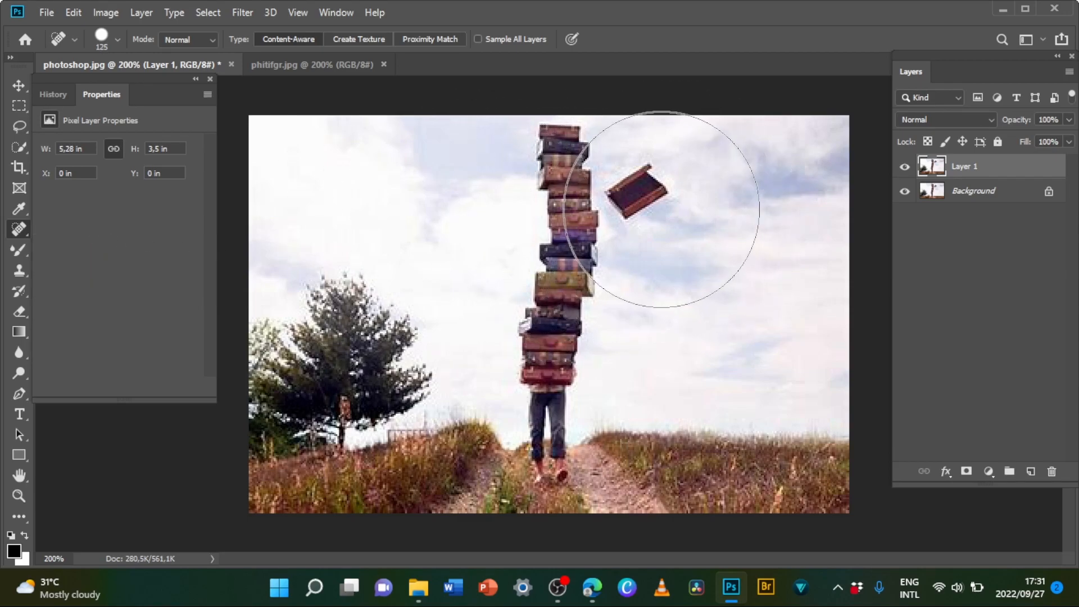
{"action": "key", "text": "bracketleft"}
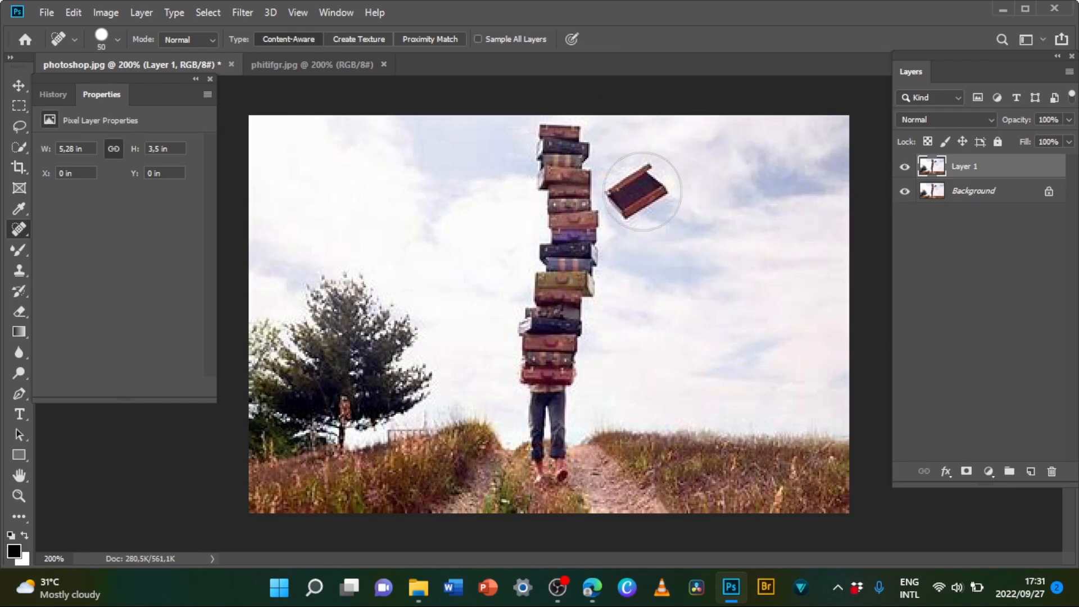
{"action": "key", "text": "bracketleft"}
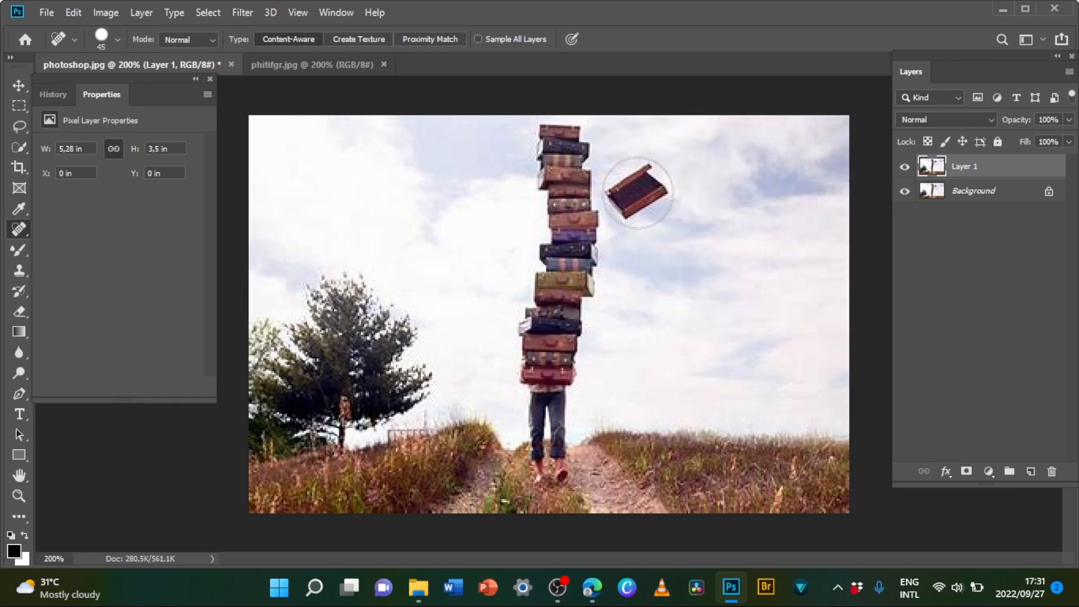
{"action": "left_click", "coordinate": [637, 193]}
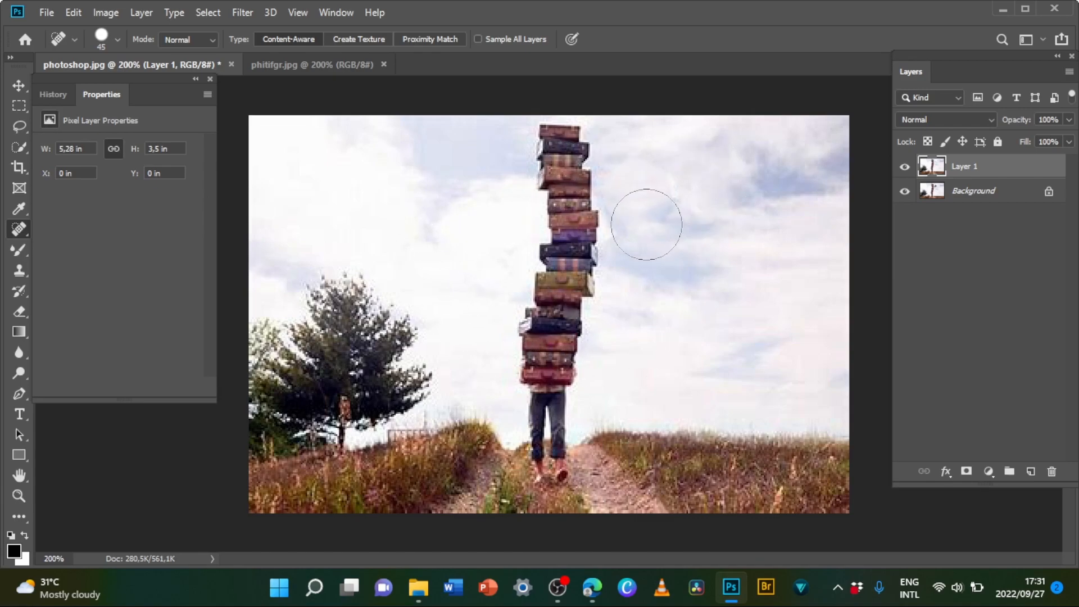
- Try to remove the woman and her reflection in phitifgr.jpg with the Spot Healing Brush at size 150, and undo it
{"action": "left_click", "coordinate": [311, 63]}
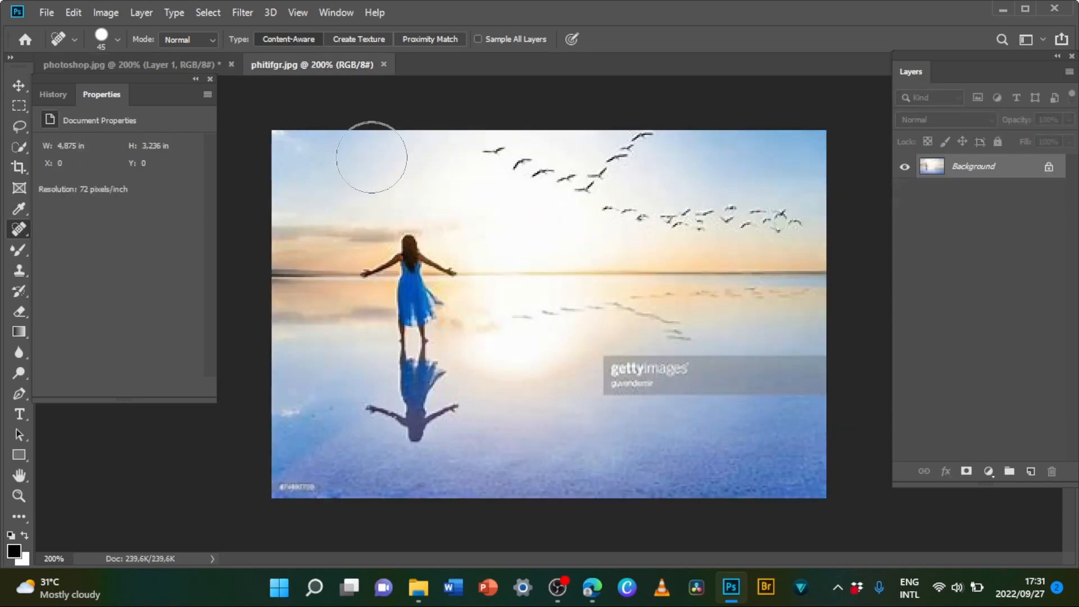
{"action": "key", "text": "bracketright"}
{"action": "key", "text": "bracketright"}
{"action": "key", "text": "bracketright"}
{"action": "key", "text": "bracketright"}
{"action": "key", "text": "bracketright"}
{"action": "key", "text": "bracketright"}
{"action": "key", "text": "bracketright"}
{"action": "key", "text": "bracketright"}
{"action": "key", "text": "bracketright"}
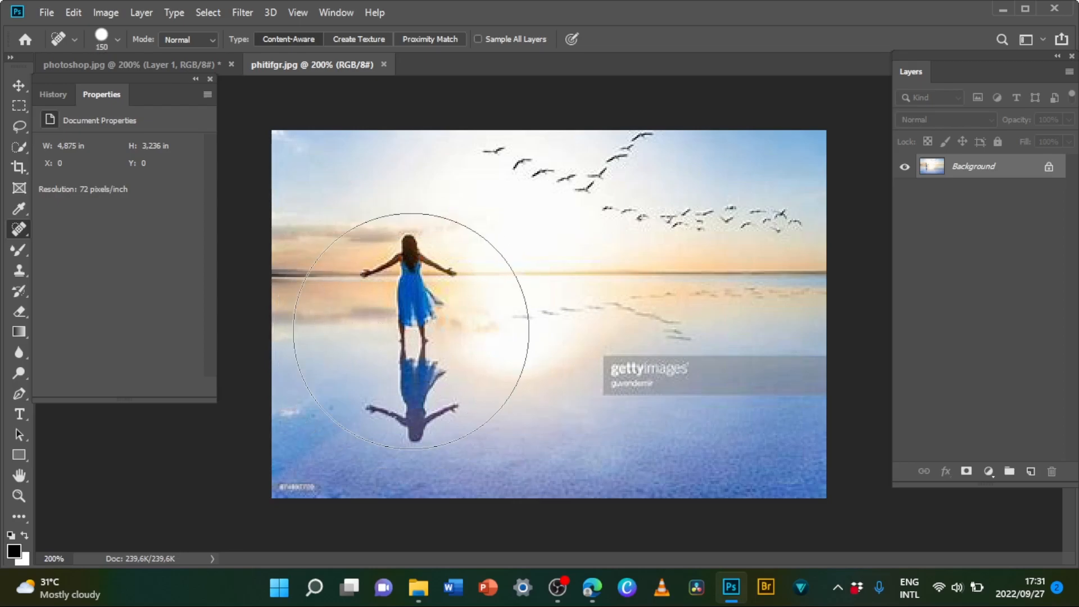
{"action": "left_click", "coordinate": [411, 330]}
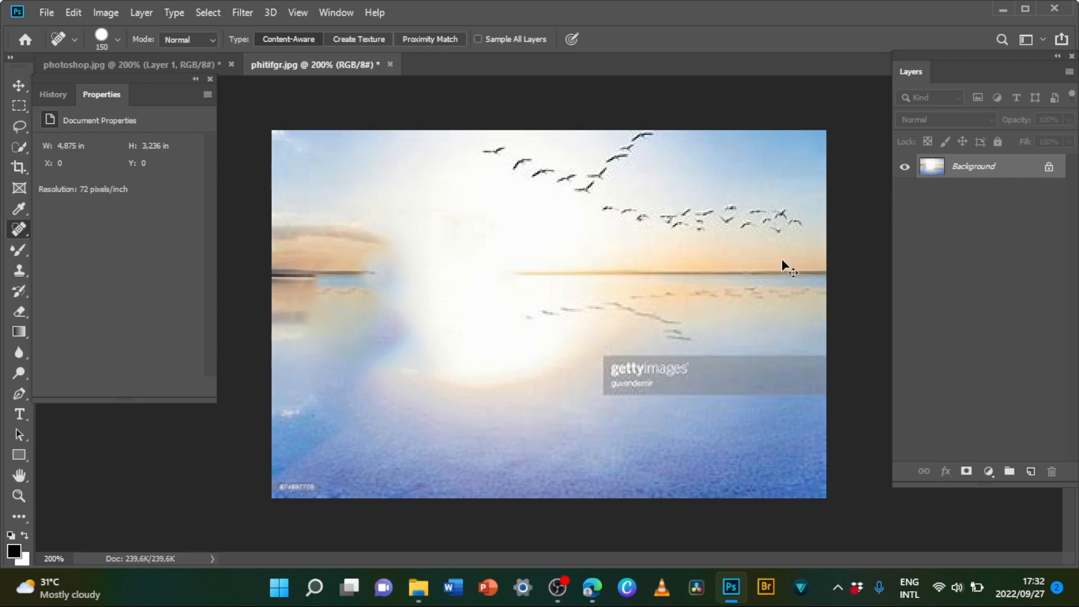
{"action": "key", "text": "ctrl+z"}
- Duplicate the Background layer and spot-heal the woman and her reflection on the copy
{"action": "key", "text": "ctrl+j"}
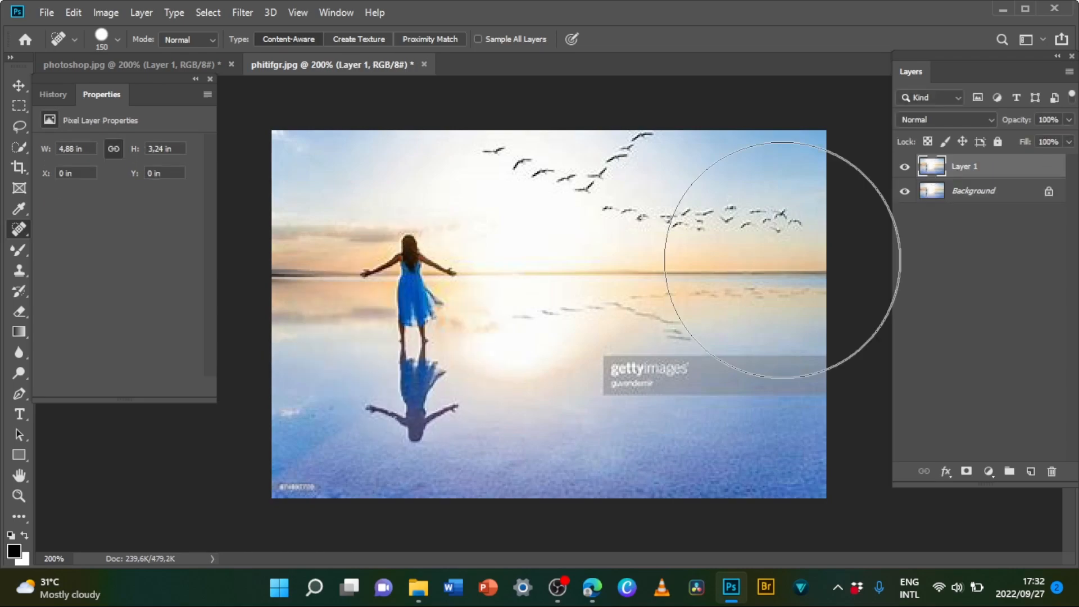
{"action": "left_click_drag", "start_coordinate": [414, 336], "coordinate": [477, 335]}
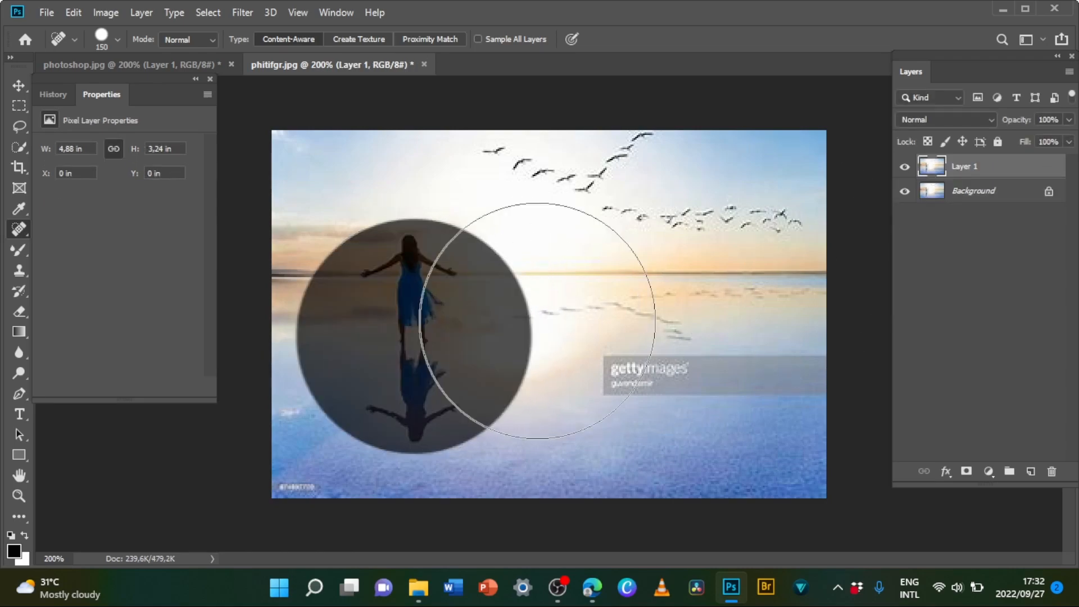
- Compare the image with and without the healing by toggling the visibility of Layer 1
{"action": "left_click", "coordinate": [905, 167]}
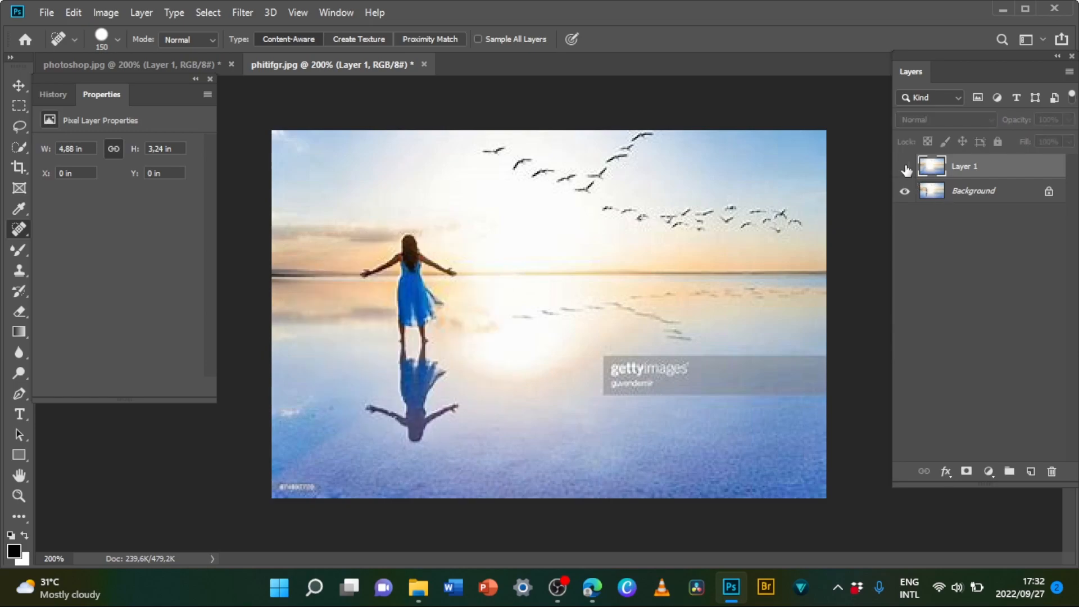
{"action": "left_click", "coordinate": [906, 167]}
{"action": "left_click", "coordinate": [906, 168]}
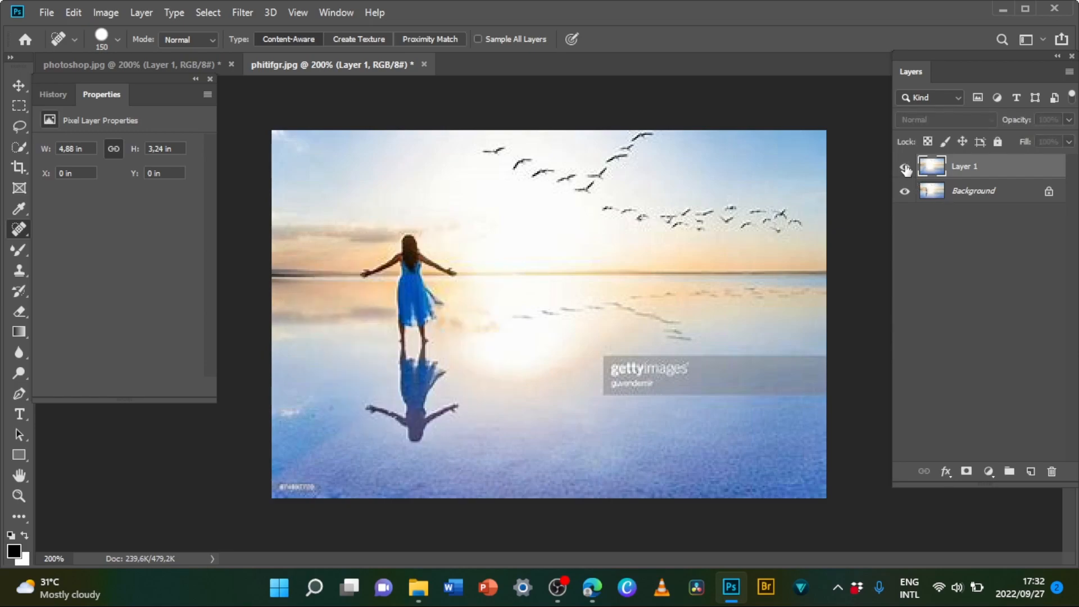
{"action": "left_click", "coordinate": [906, 168]}
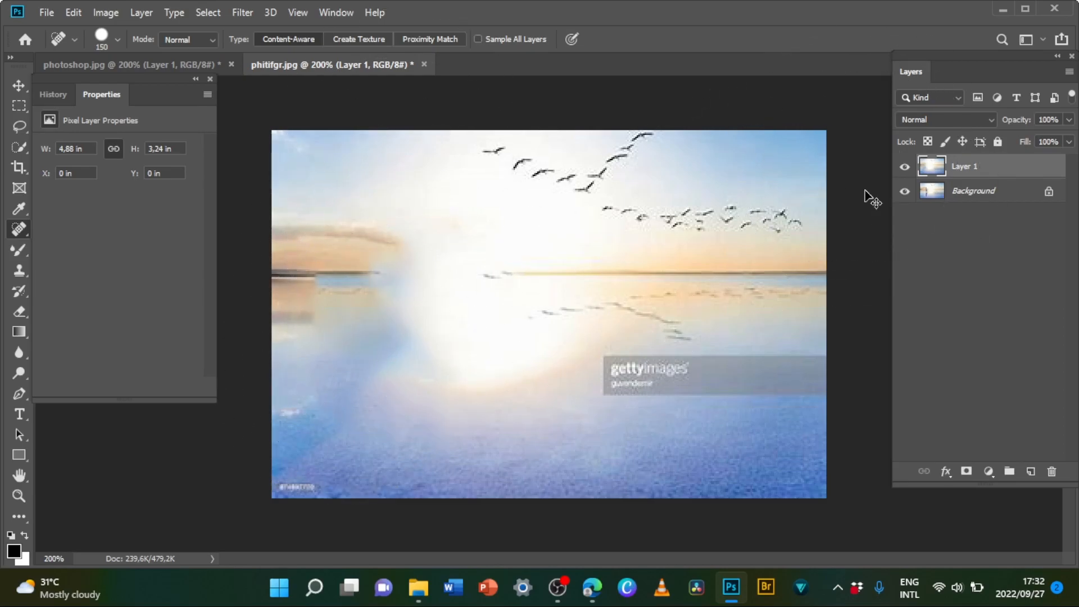
{"action": "key", "text": "ctrl+comma"}
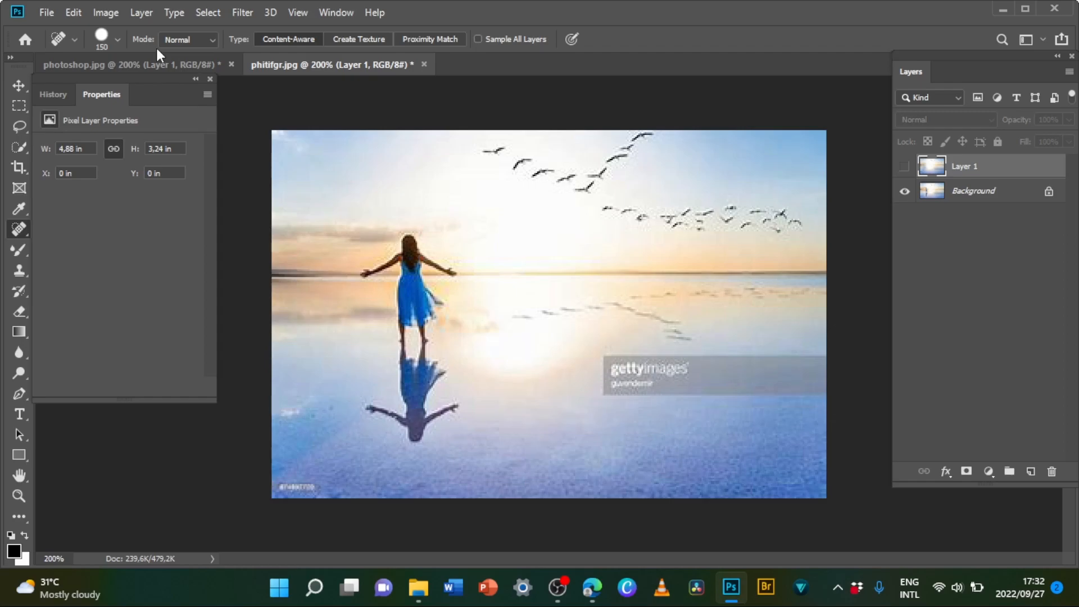
- Return to photoshop.jpg and undo the spot healing of the flying suitcase
{"action": "left_click", "coordinate": [169, 62]}
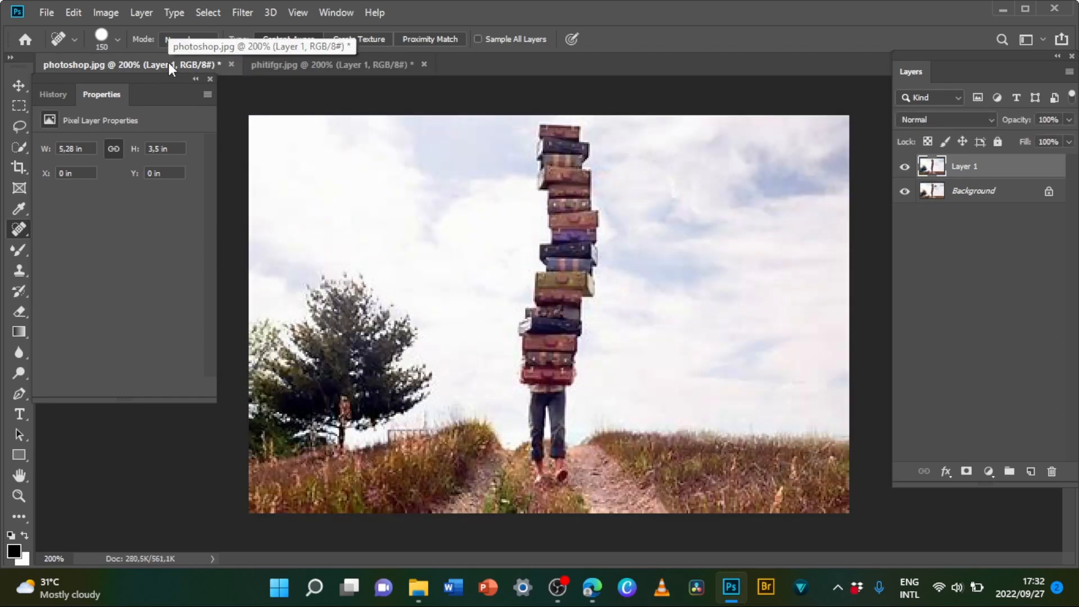
{"action": "key", "text": "ctrl+z"}
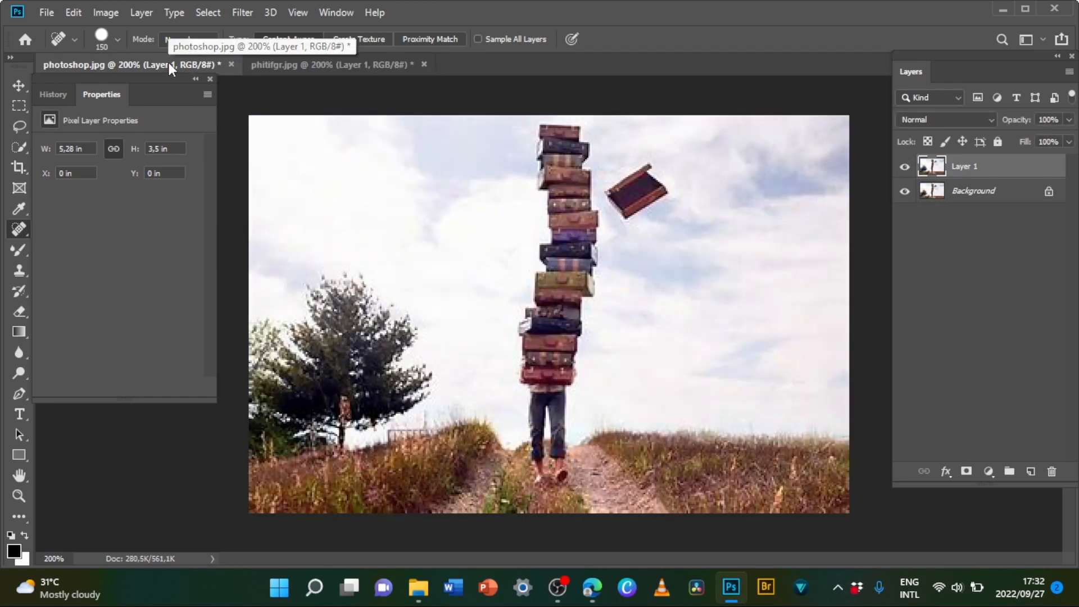
- Outline the flying suitcase with the Patch tool and replace it with cloudy sky from farther to its right
{"action": "right_click", "coordinate": [25, 232]}
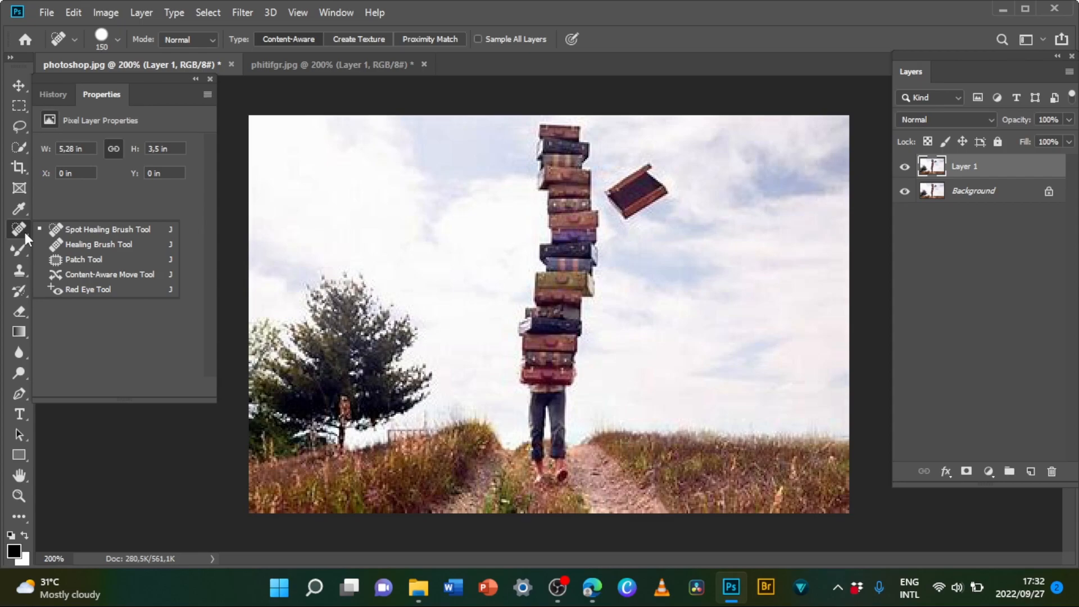
{"action": "left_click", "coordinate": [92, 257]}
{"action": "left_click_drag", "start_coordinate": [605, 194], "coordinate": [610, 210]}
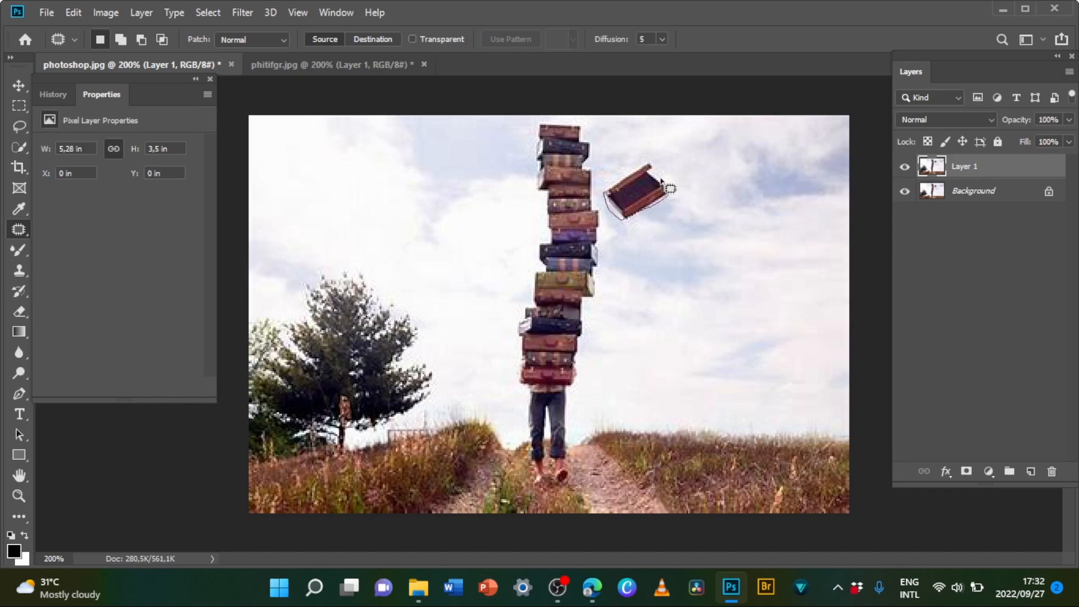
{"action": "mouse_move", "coordinate": [642, 163]}
{"action": "left_mouse_down"}
{"action": "mouse_move", "coordinate": [605, 193]}
{"action": "mouse_move", "coordinate": [651, 188]}
{"action": "mouse_move", "coordinate": [696, 219]}
{"action": "mouse_move", "coordinate": [792, 256]}
{"action": "left_mouse_up"}
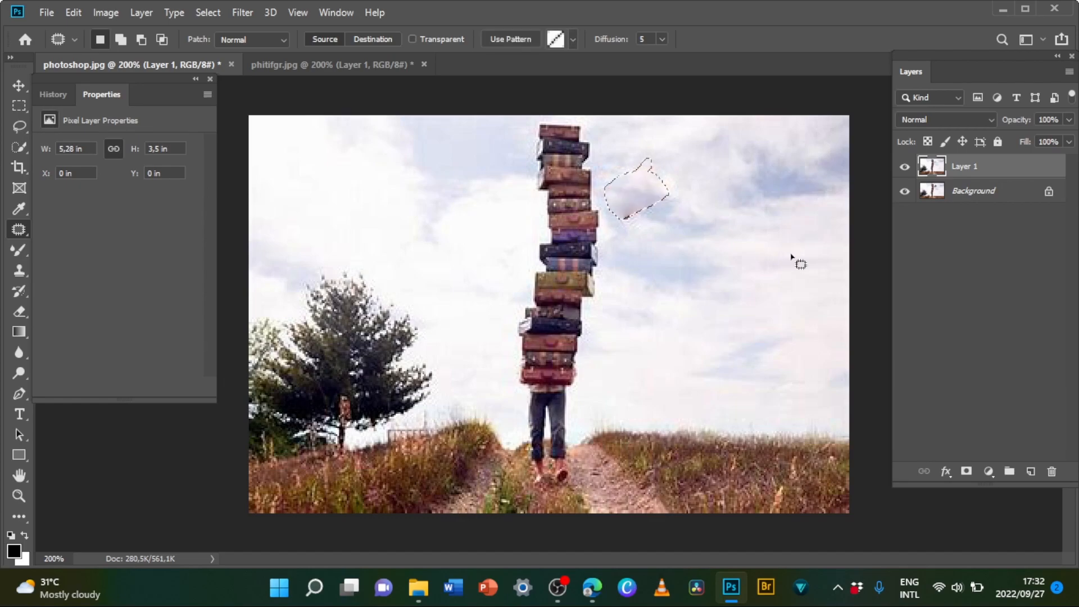
- Try other patches on the suitcase selection, undo them, and fill the selection from the sky below and to its right
{"action": "left_click_drag", "start_coordinate": [626, 205], "coordinate": [706, 174]}
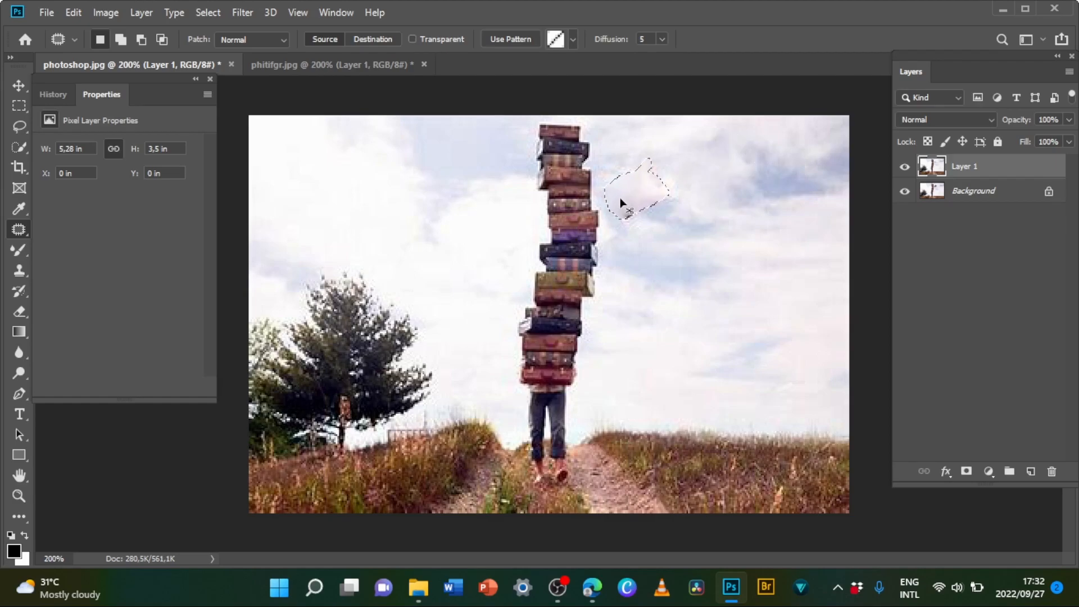
{"action": "key", "text": "ctrl+z"}
{"action": "key", "text": "ctrl+z"}
{"action": "left_click_drag", "start_coordinate": [621, 204], "coordinate": [626, 264]}
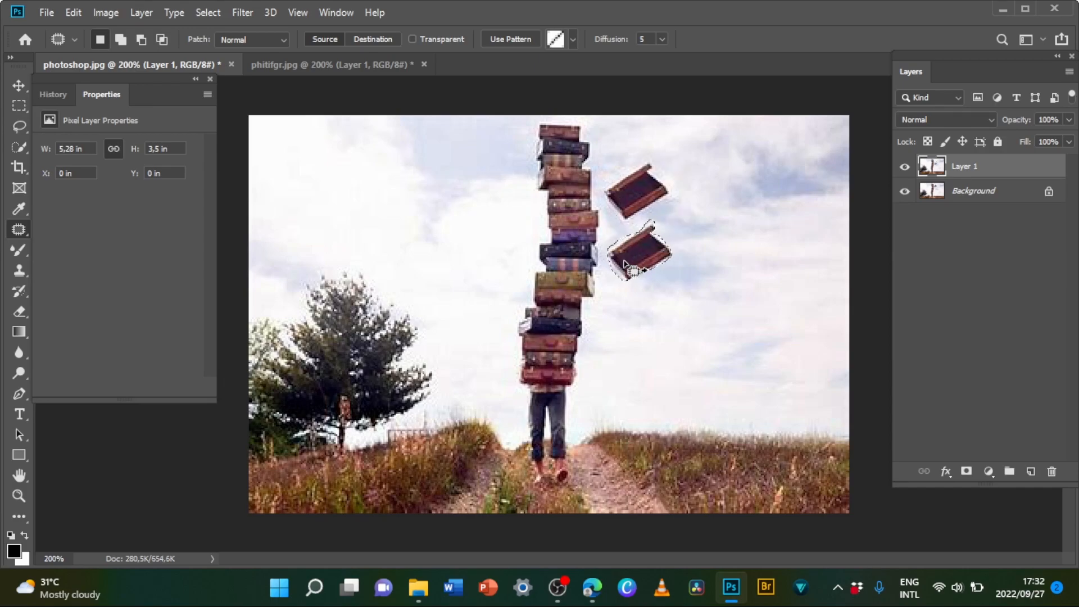
{"action": "key", "text": "ctrl+z"}
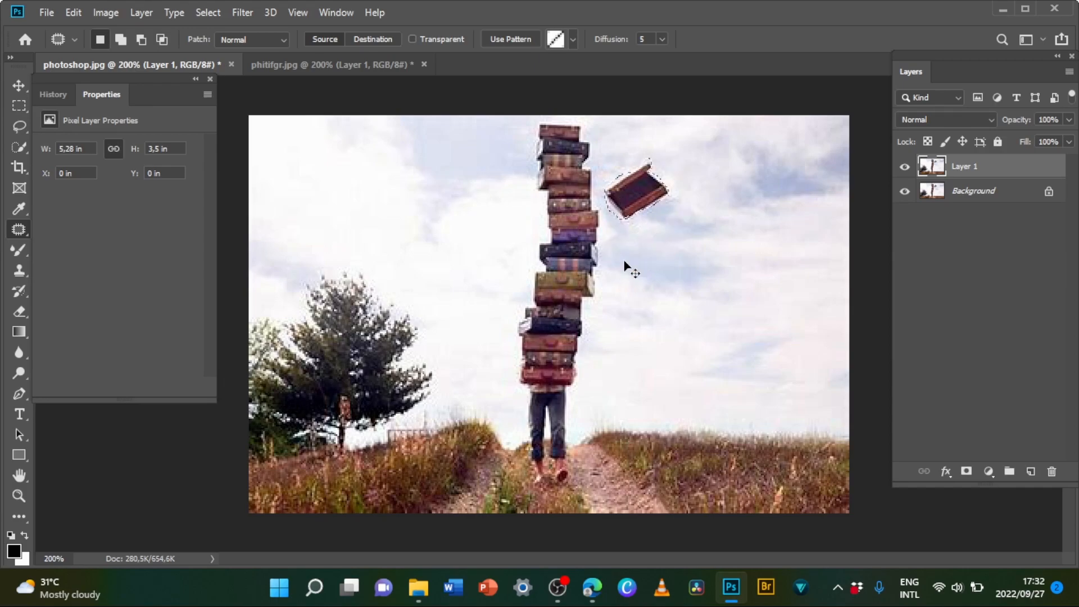
{"action": "left_click_drag", "start_coordinate": [628, 183], "coordinate": [686, 283]}
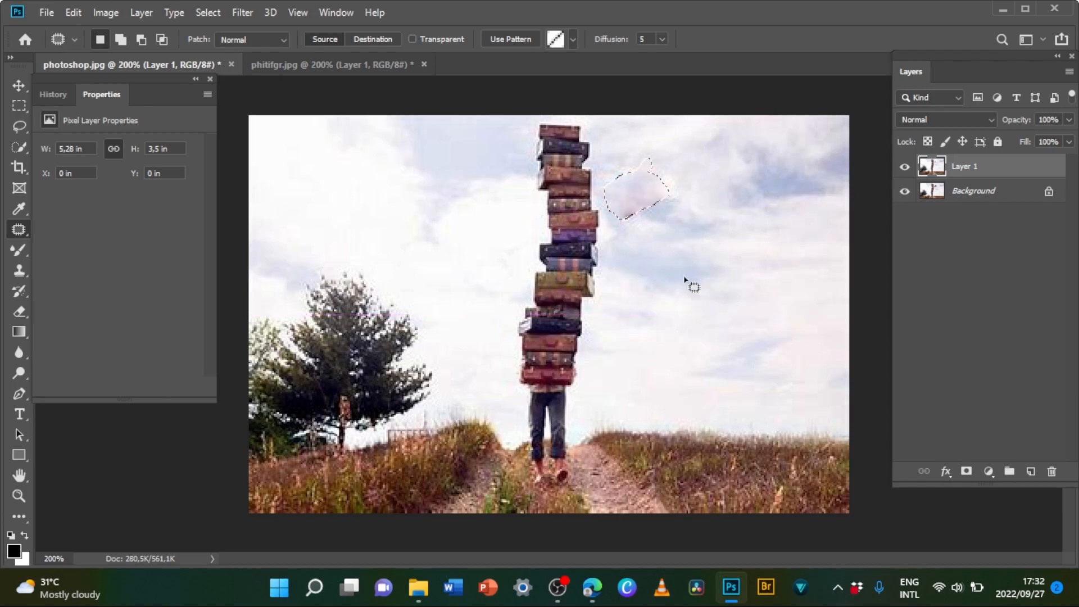
- In phitifgr.jpg, outline the woman and her reflection with the Patch tool and patch them from the bright area to the right
{"action": "key", "text": "ctrl+Tab"}
{"action": "mouse_move", "coordinate": [395, 275]}
{"action": "left_mouse_down"}
{"action": "mouse_move", "coordinate": [400, 416]}
{"action": "mouse_move", "coordinate": [370, 399]}
{"action": "mouse_move", "coordinate": [356, 400]}
{"action": "mouse_move", "coordinate": [359, 414]}
{"action": "mouse_move", "coordinate": [398, 428]}
{"action": "mouse_move", "coordinate": [405, 454]}
{"action": "mouse_move", "coordinate": [459, 414]}
{"action": "left_mouse_up"}
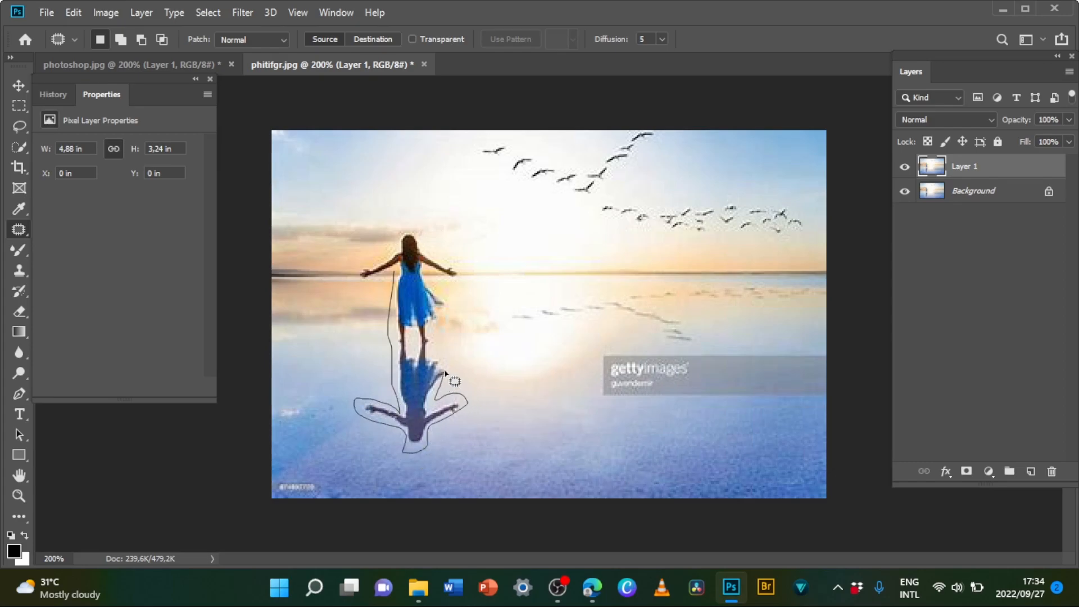
{"action": "mouse_move", "coordinate": [448, 365]}
{"action": "left_mouse_down"}
{"action": "mouse_move", "coordinate": [421, 335]}
{"action": "mouse_move", "coordinate": [446, 302]}
{"action": "mouse_move", "coordinate": [426, 272]}
{"action": "mouse_move", "coordinate": [461, 274]}
{"action": "mouse_move", "coordinate": [406, 231]}
{"action": "mouse_move", "coordinate": [367, 263]}
{"action": "mouse_move", "coordinate": [357, 283]}
{"action": "mouse_move", "coordinate": [376, 285]}
{"action": "mouse_move", "coordinate": [514, 279]}
{"action": "left_mouse_up"}
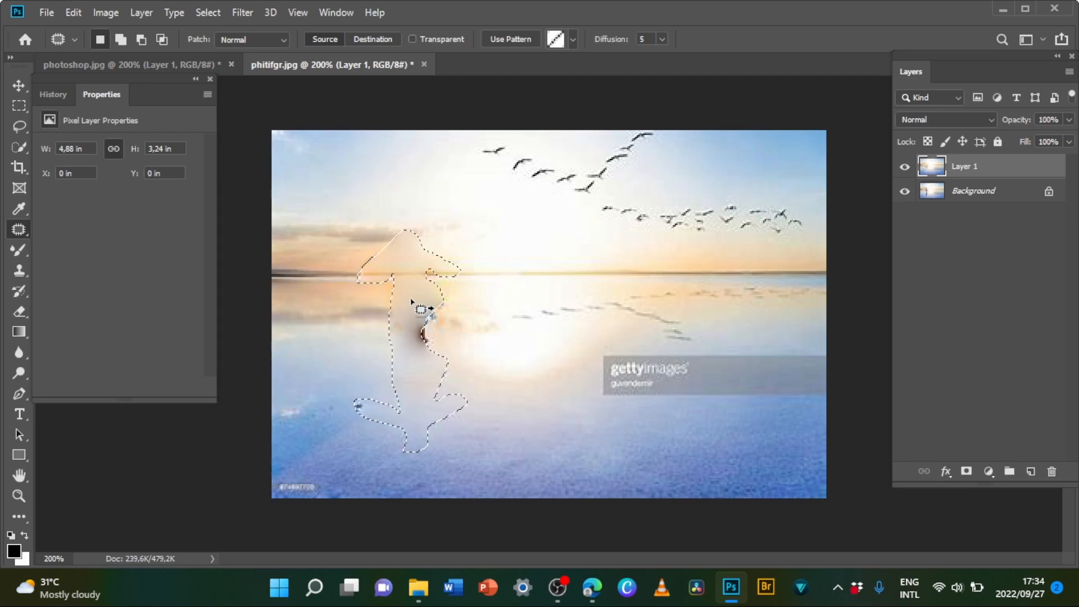
- Try patching the woman and her reflection from the area to their left, undo the attempts, and clear the selection
{"action": "key", "text": "ctrl+z"}
{"action": "left_click_drag", "start_coordinate": [412, 303], "coordinate": [279, 322]}
{"action": "key", "text": "ctrl+z"}
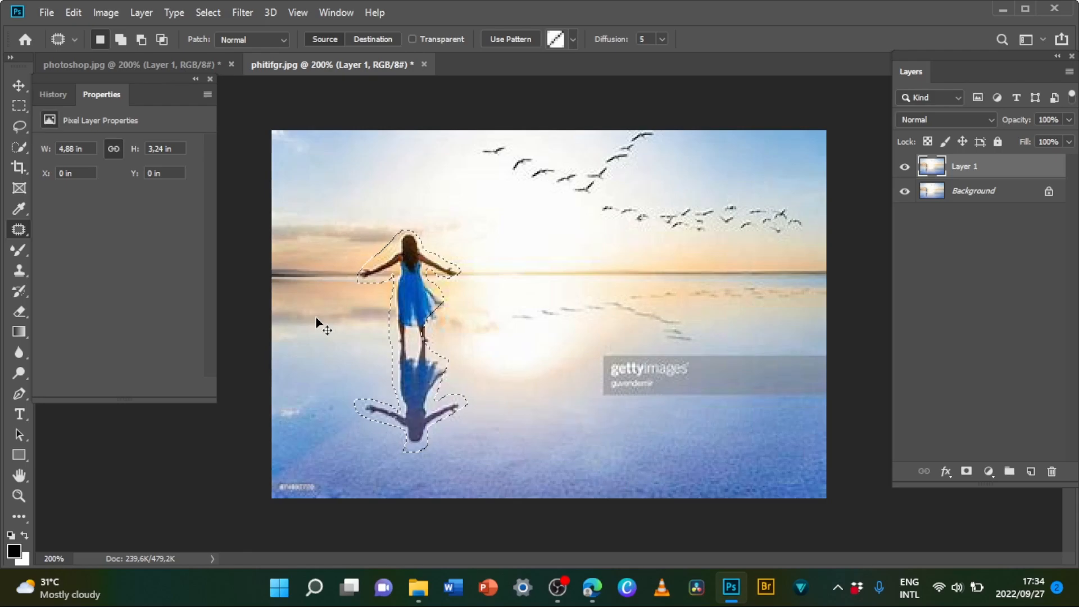
{"action": "left_click_drag", "start_coordinate": [369, 286], "coordinate": [311, 294]}
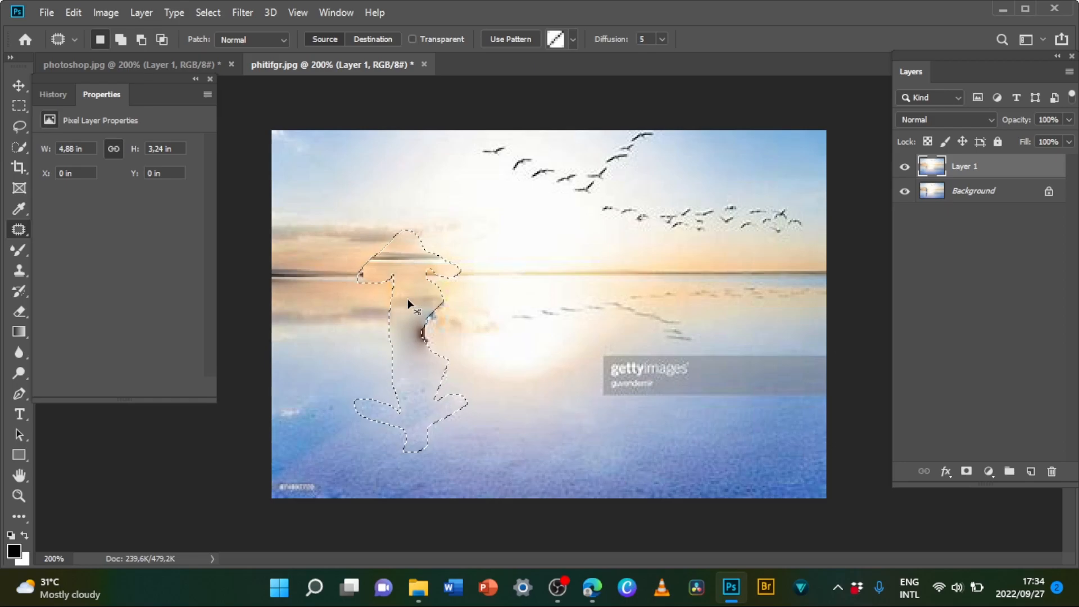
{"action": "key", "text": "ctrl+z"}
{"action": "key", "text": "ctrl+d"}
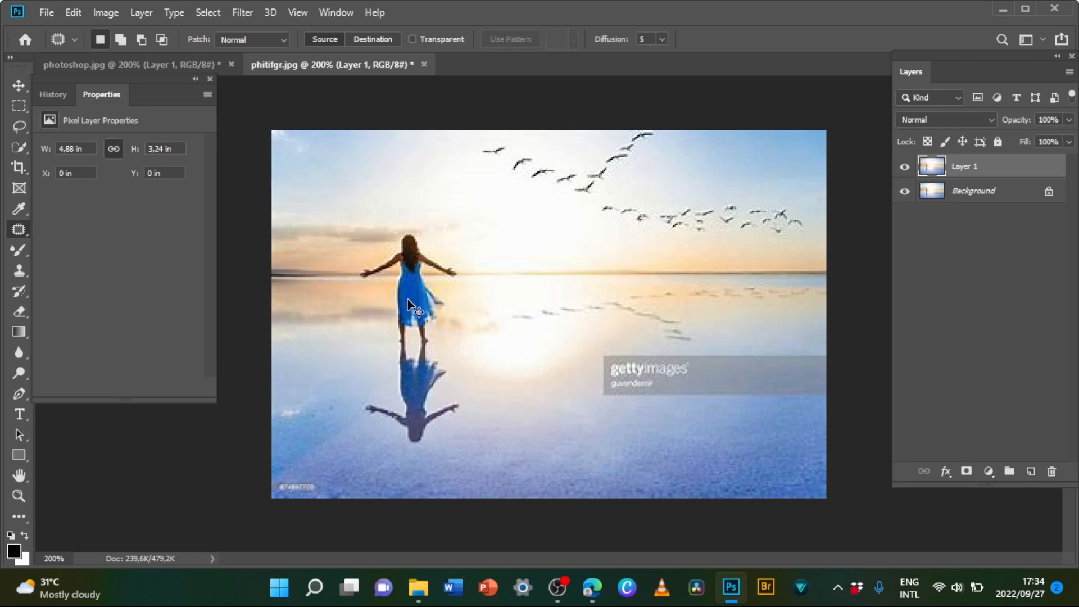
- Switch to photoshop.jpg, undo the patch over the flying suitcase, and clear the selection
{"action": "left_click", "coordinate": [174, 60]}
{"action": "key", "text": "ctrl+shift+d"}
{"action": "key", "text": "ctrl+z"}
{"action": "key", "text": "ctrl+d"}
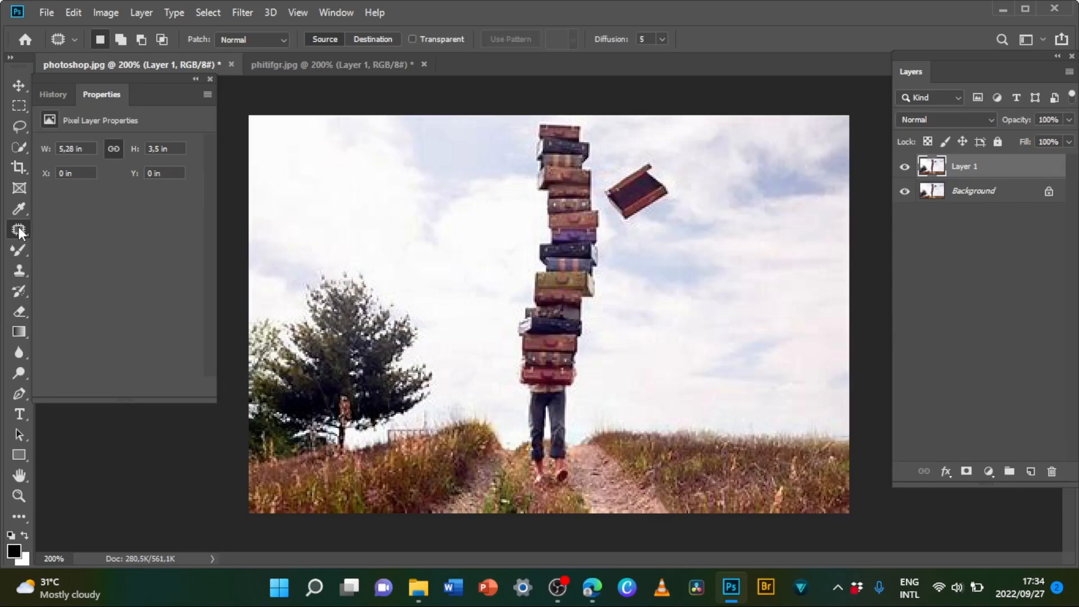
- Activate the Clone Stamp tool and reduce its brush size to 60 around the flying suitcase
{"action": "left_click_drag", "start_coordinate": [26, 276], "coordinate": [40, 276]}
{"action": "left_click", "coordinate": [54, 275]}
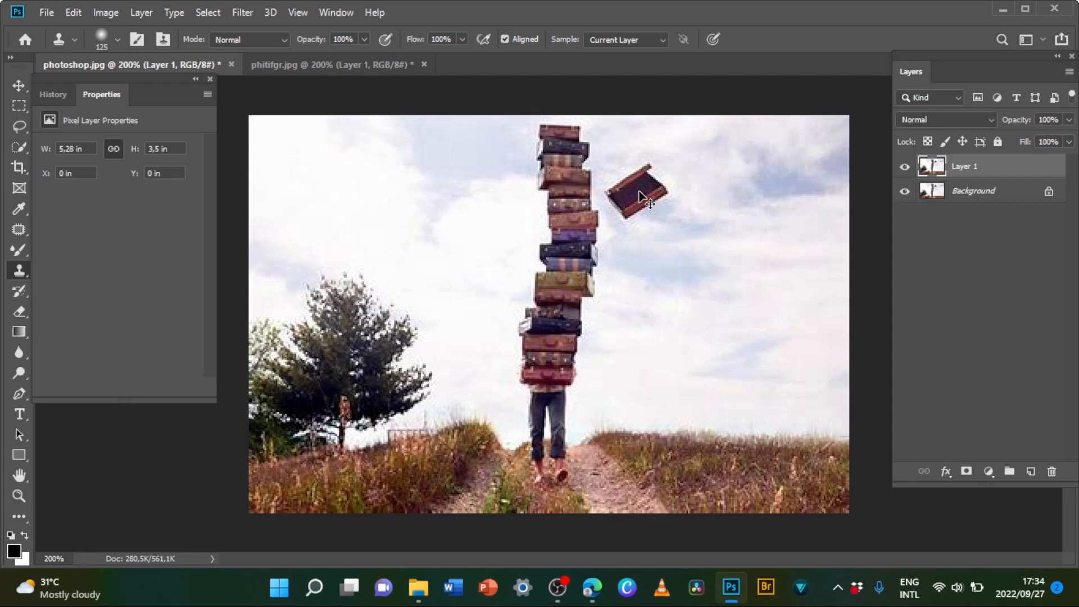
{"action": "key", "text": "ctrl+plus"}
{"action": "key", "text": "ctrl+plus"}
{"action": "key", "text": "ctrl+plus"}
{"action": "left_click_drag", "start_coordinate": [640, 191], "coordinate": [423, 388]}
{"action": "left_click_drag", "start_coordinate": [626, 174], "coordinate": [570, 243]}
{"action": "key", "text": "bracketleft"}
{"action": "key", "text": "bracketleft"}
{"action": "key", "text": "bracketleft"}
{"action": "key", "text": "bracketleft"}
{"action": "key", "text": "bracketleft"}
{"action": "key", "text": "bracketleft"}
{"action": "key", "text": "bracketright"}
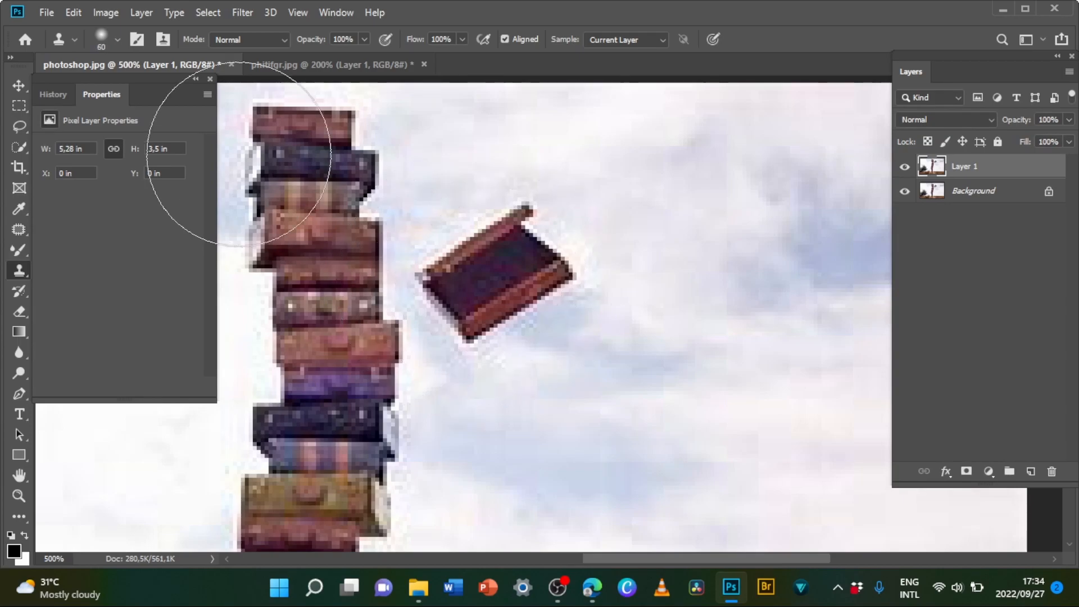
- Outline the flying suitcase closely with a freehand Lasso selection
{"action": "left_click", "coordinate": [19, 126]}
{"action": "left_click", "coordinate": [54, 128]}
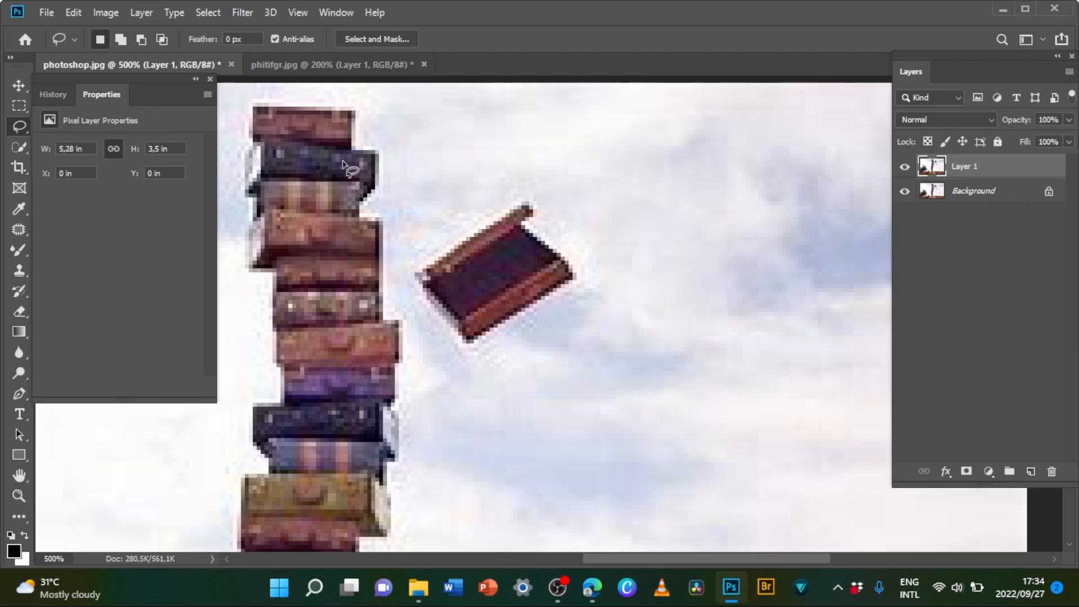
{"action": "left_click_drag", "start_coordinate": [523, 206], "coordinate": [407, 277]}
{"action": "left_click_drag", "start_coordinate": [459, 346], "coordinate": [525, 327]}
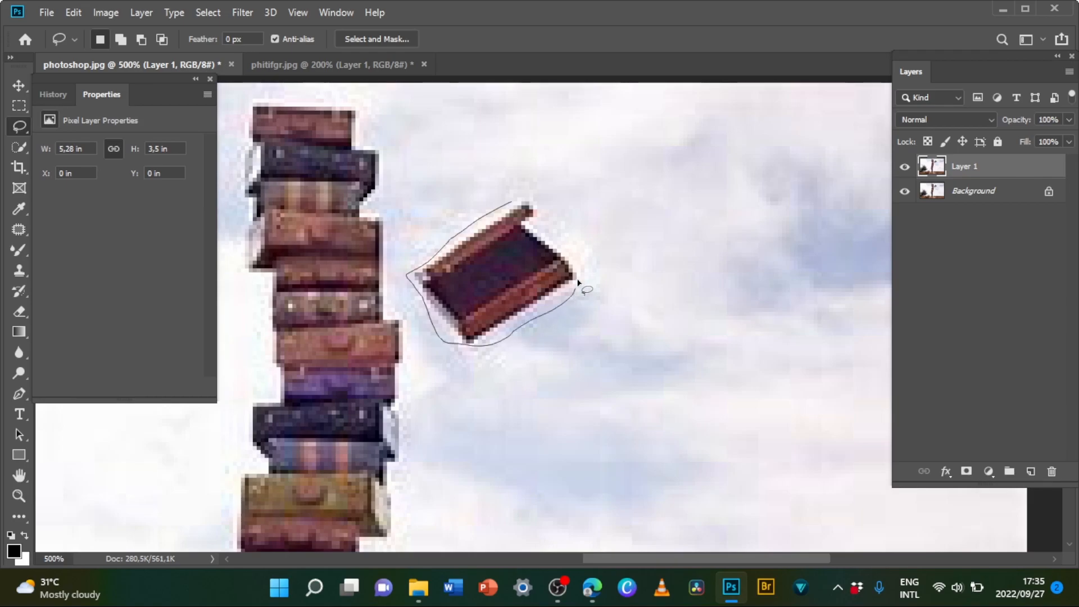
{"action": "left_click_drag", "start_coordinate": [513, 190], "coordinate": [521, 198]}
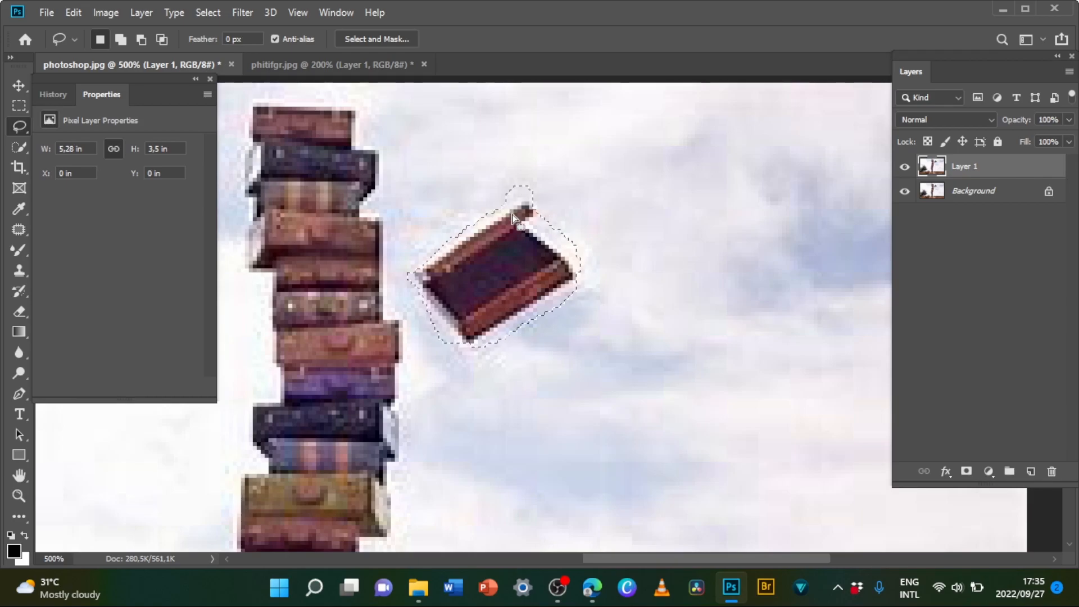
- Cover the selected suitcase with the Clone Stamp, sampling the cloudy sky just below it, and deselect
{"action": "key", "text": "ctrl+minus"}
{"action": "key", "text": "ctrl+minus"}
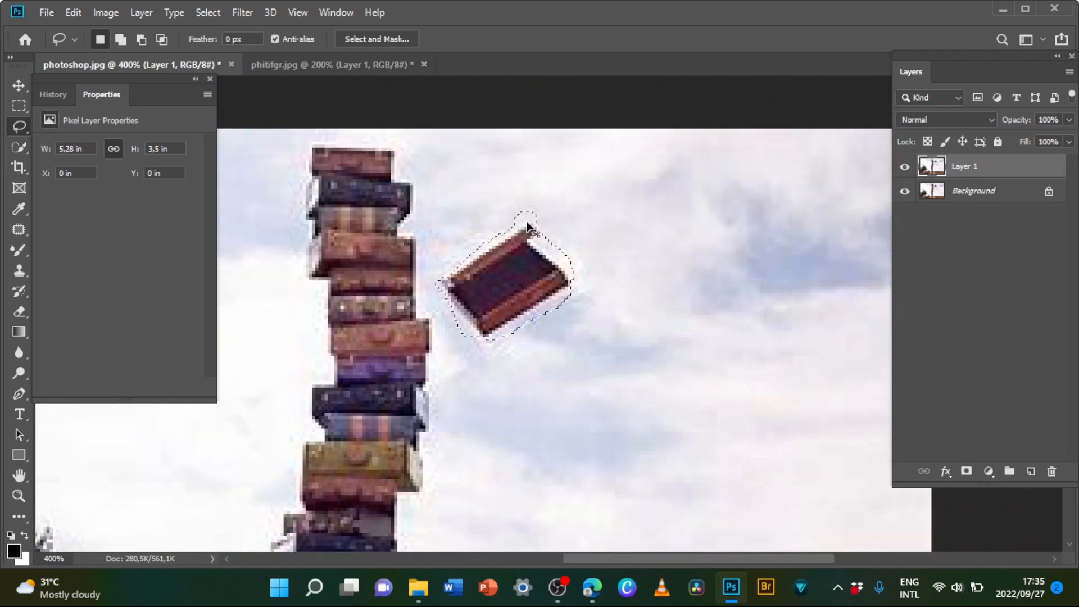
{"action": "key", "text": "ctrl+minus"}
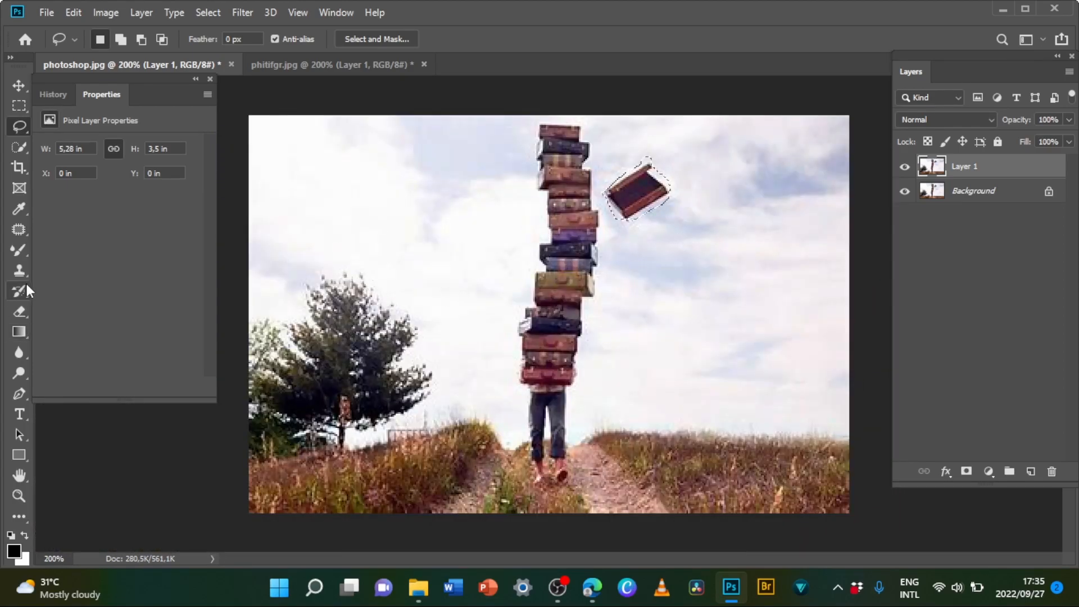
{"action": "left_click_drag", "start_coordinate": [19, 268], "coordinate": [49, 273]}
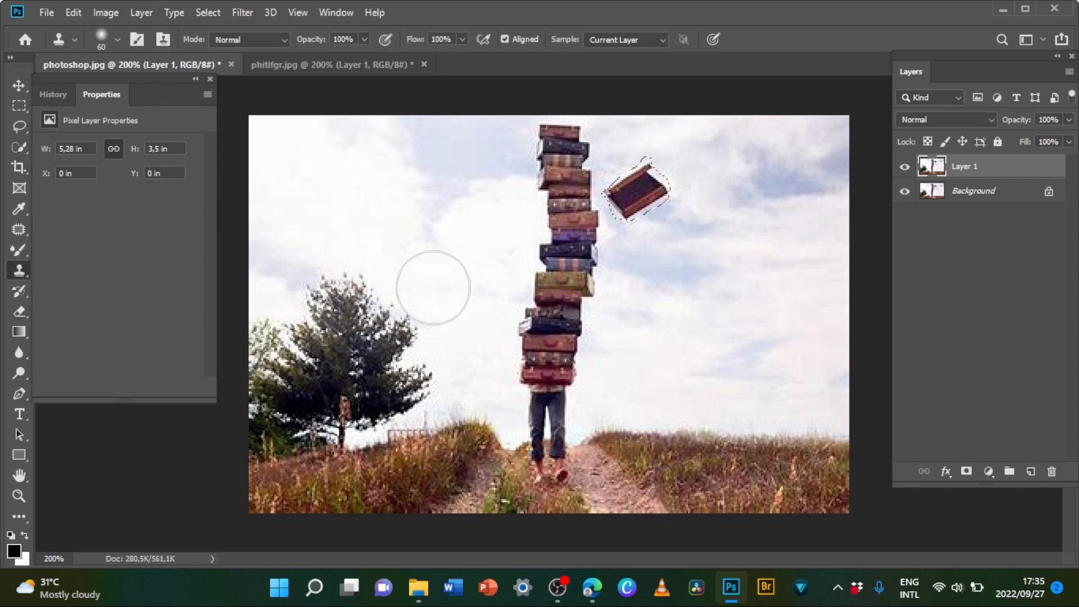
{"action": "left_click", "coordinate": [659, 267], "text": "alt"}
{"action": "left_click", "coordinate": [637, 195]}
{"action": "mouse_move", "coordinate": [636, 191]}
{"action": "left_mouse_down"}
{"action": "mouse_move", "coordinate": [642, 183]}
{"action": "mouse_move", "coordinate": [637, 199]}
{"action": "left_mouse_up"}
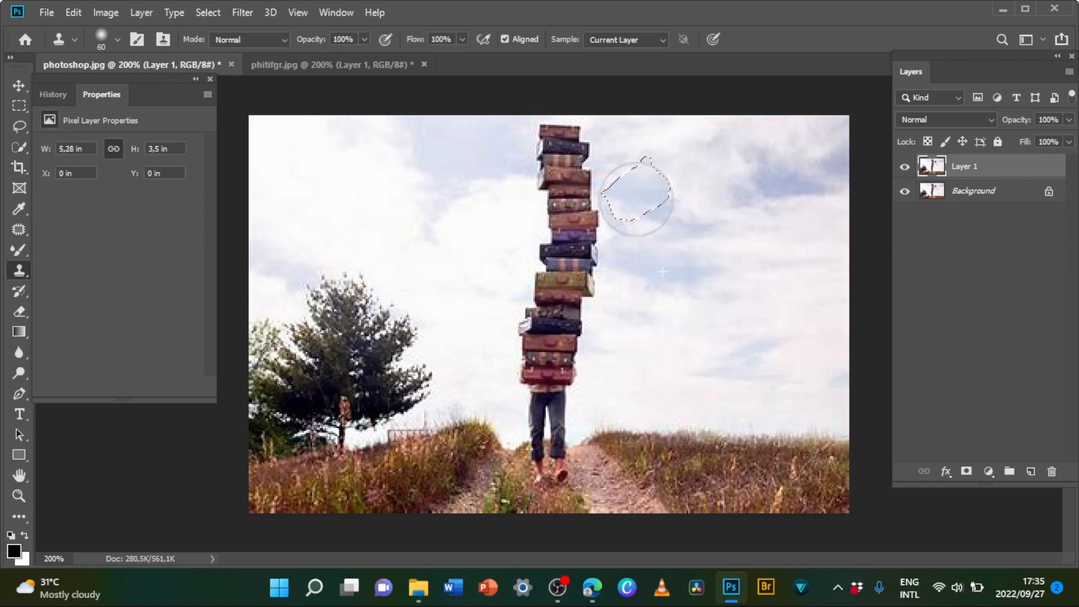
{"action": "key", "text": "ctrl+d"}
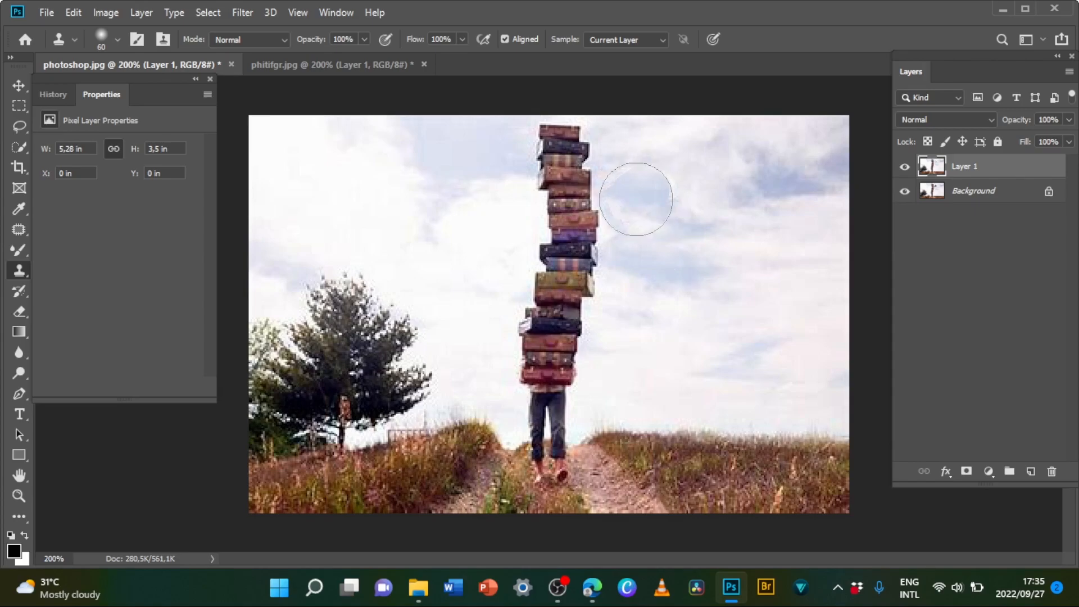
- Try cloning sky beside the suitcase stack without a selection, and undo the last stroke
{"action": "left_click_drag", "start_coordinate": [632, 169], "coordinate": [613, 205]}
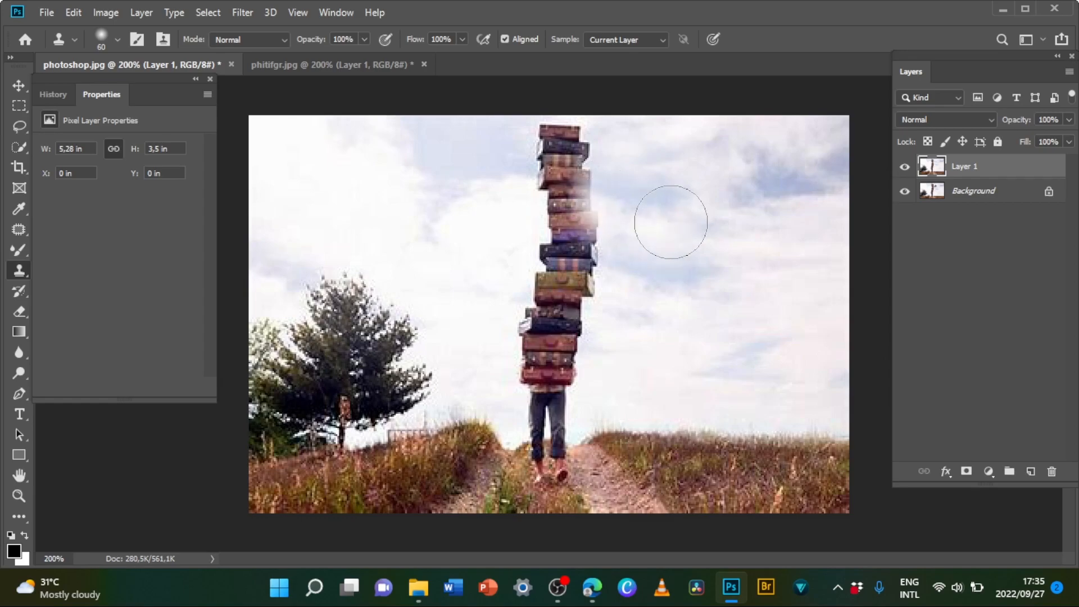
{"action": "key", "text": "ctrl+z"}
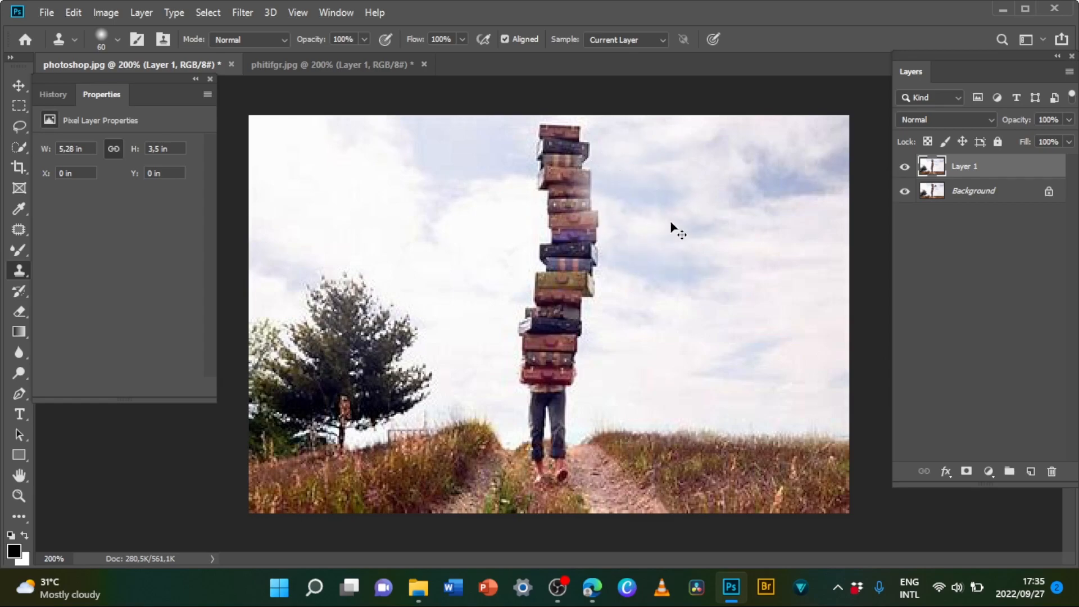
{"action": "key", "text": "z"}
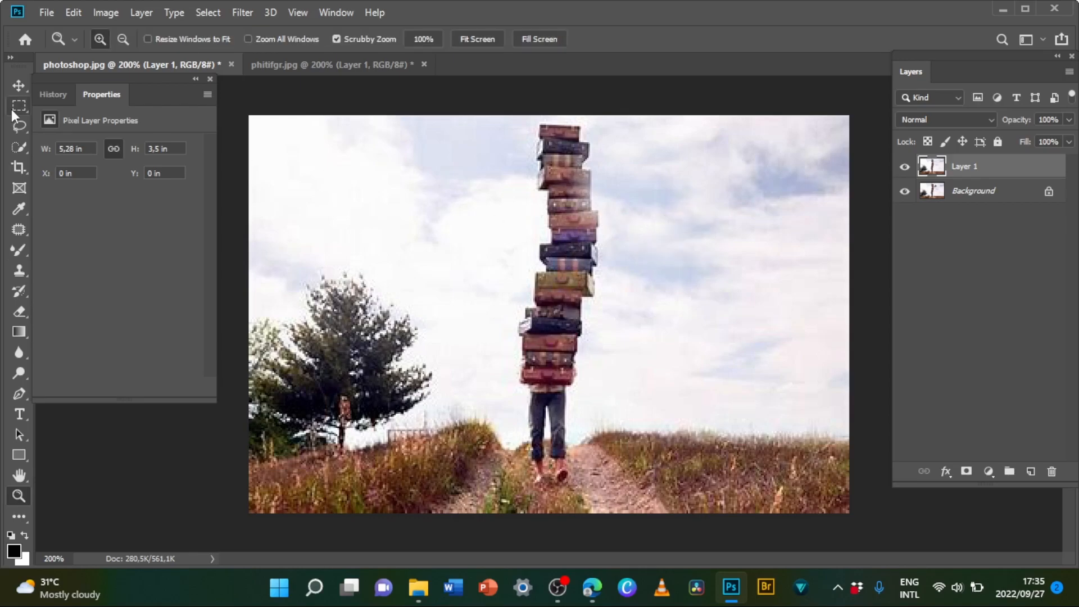
- In phitifgr.jpg, select the woman and her reflection with the Quick Selection tool, using brush sizes 15 and 10
{"action": "left_click", "coordinate": [290, 63]}
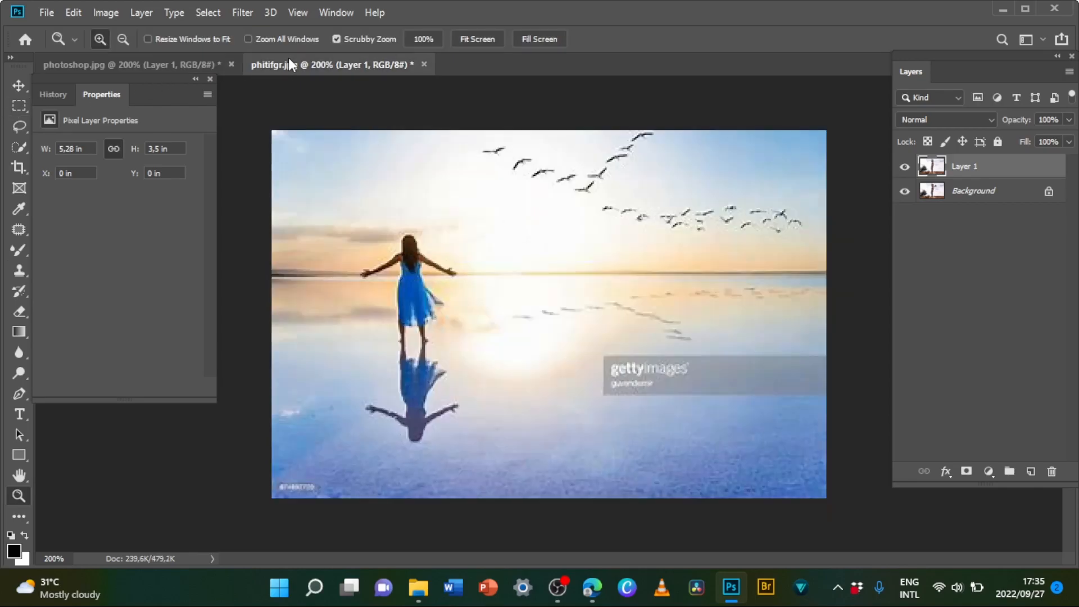
{"action": "left_click", "coordinate": [23, 127]}
{"action": "left_click", "coordinate": [24, 127]}
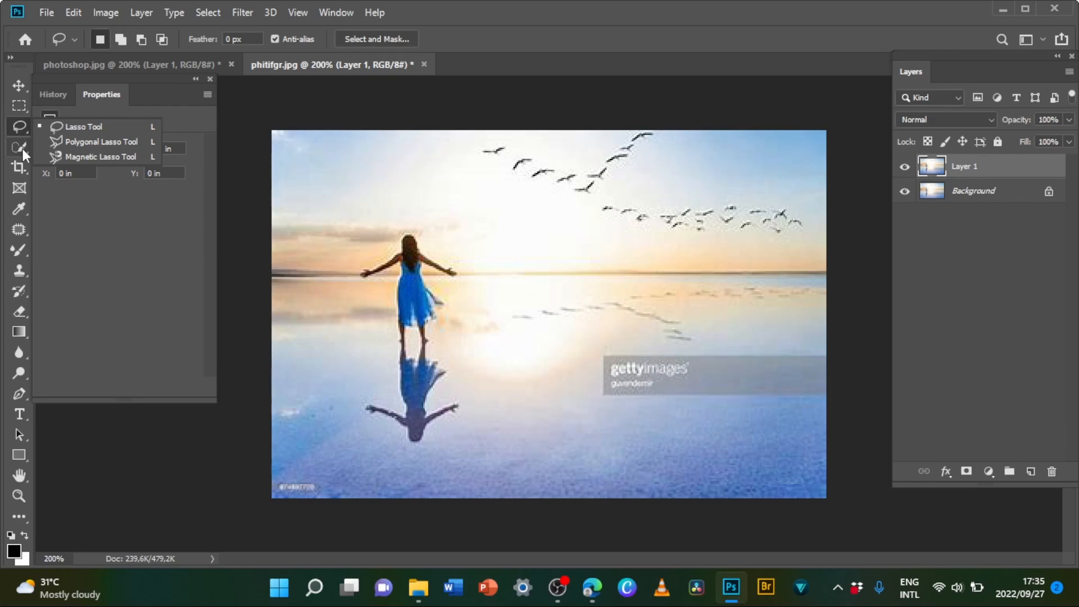
{"action": "left_click", "coordinate": [22, 149]}
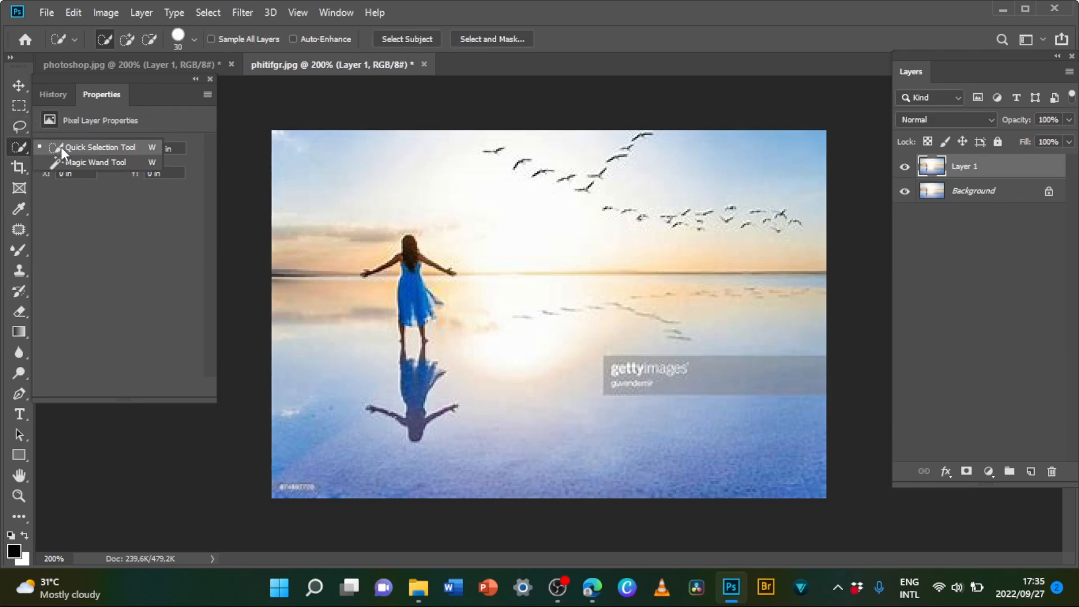
{"action": "left_click", "coordinate": [61, 147]}
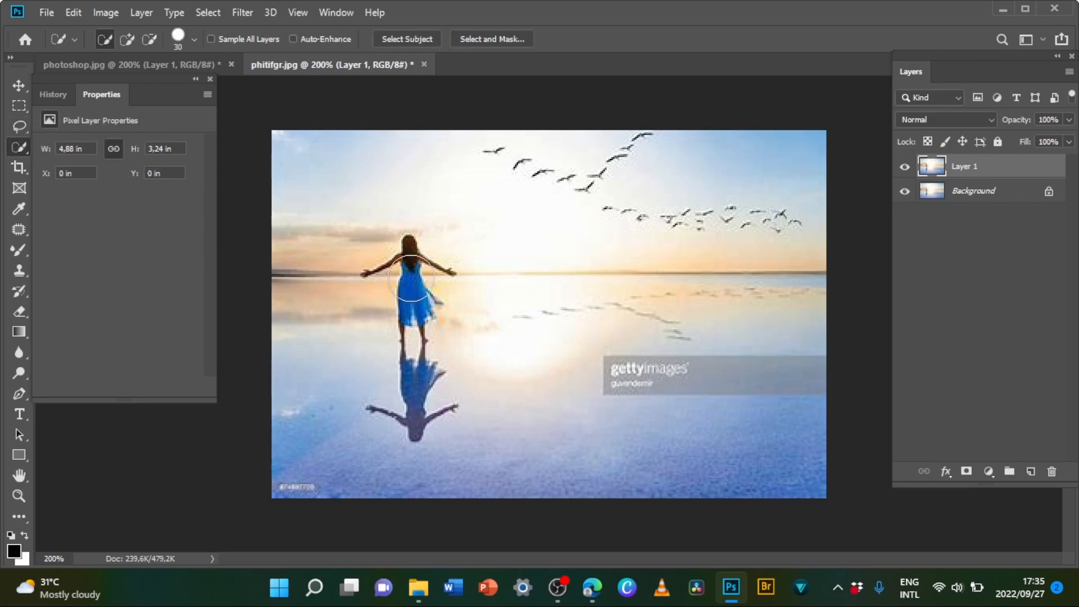
{"action": "key", "text": "bracketleft"}
{"action": "key", "text": "bracketleft"}
{"action": "key", "text": "bracketleft"}
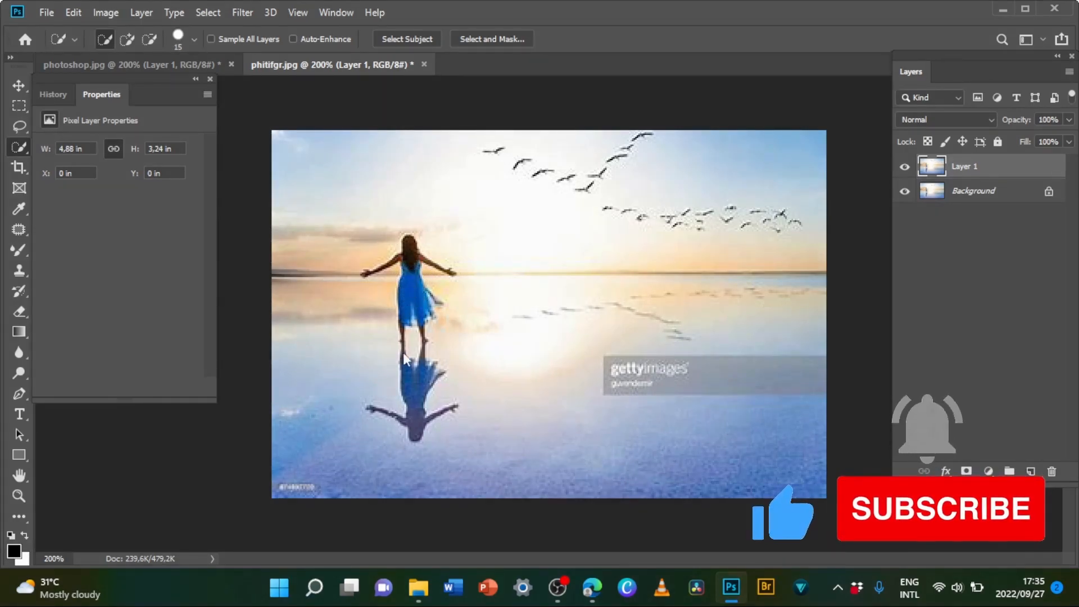
{"action": "left_click_drag", "start_coordinate": [411, 281], "coordinate": [414, 315]}
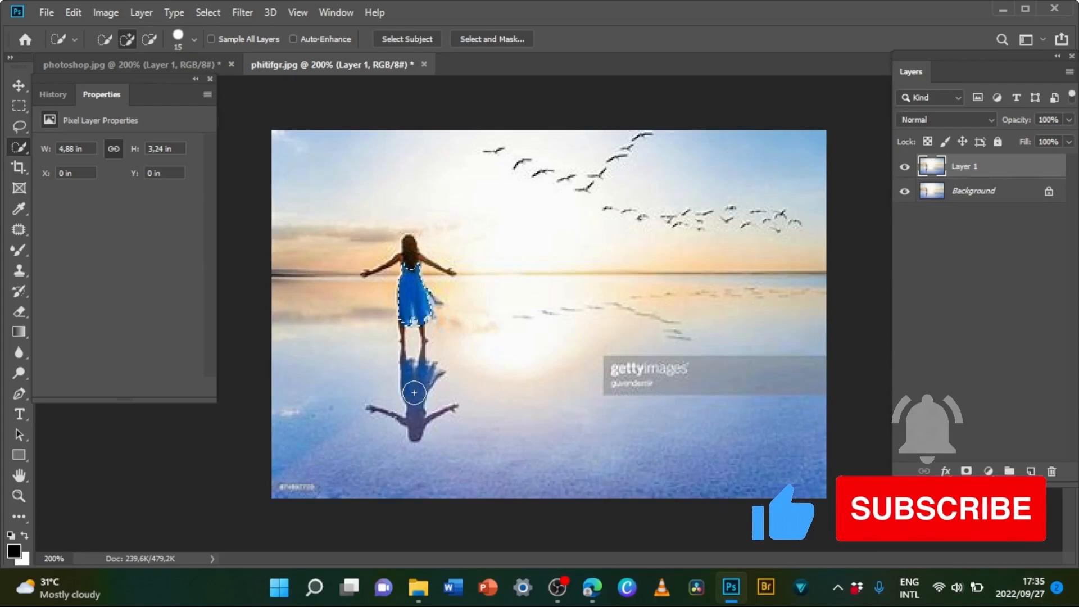
{"action": "left_click", "coordinate": [415, 392]}
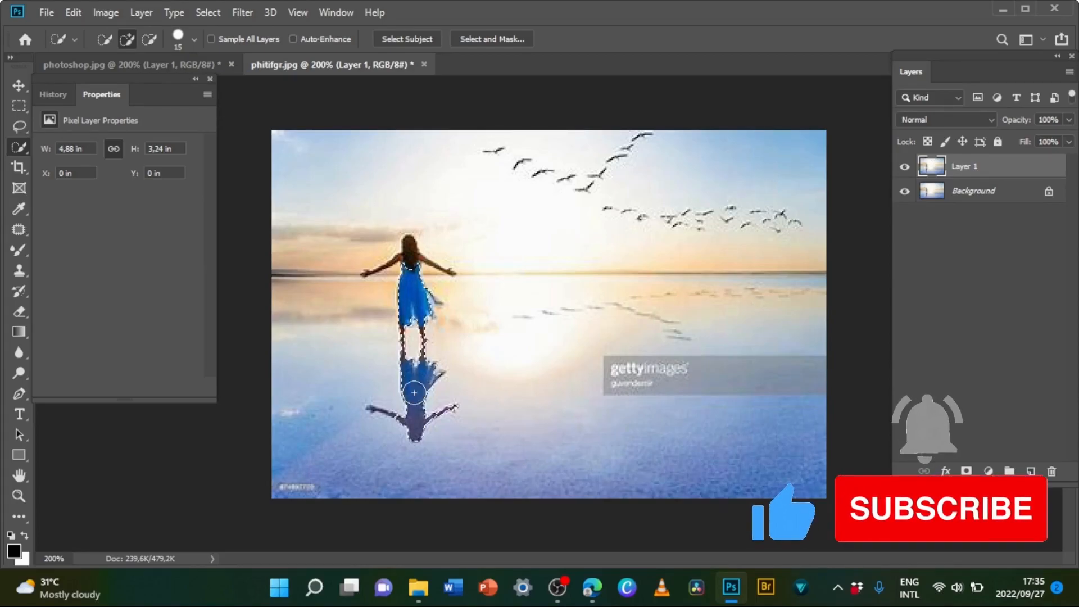
{"action": "key", "text": "bracketleft"}
{"action": "left_click", "coordinate": [411, 250]}
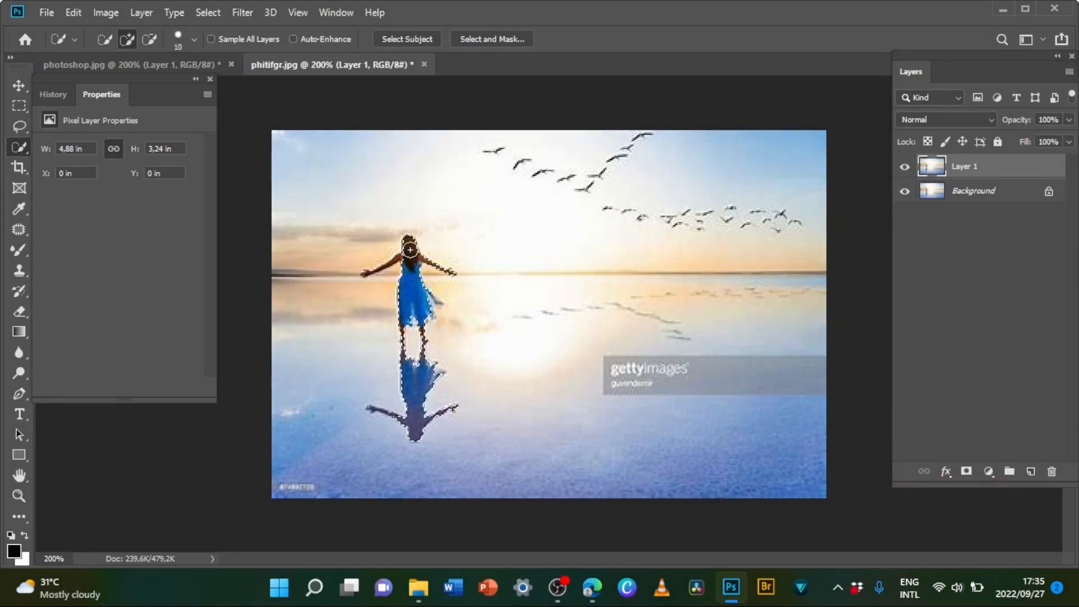
{"action": "key", "text": "bracketleft"}
- Try cloning over the selected woman and reflection, sampling water and sky to their left and the bright area to their right
{"action": "left_click", "coordinate": [25, 269]}
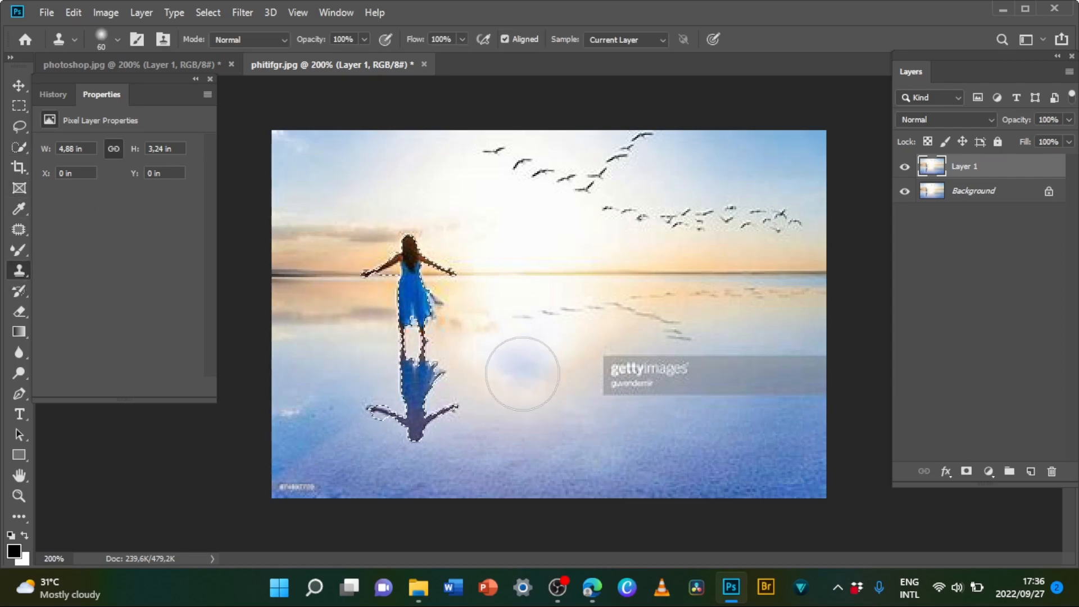
{"action": "left_click", "coordinate": [317, 399], "text": "alt"}
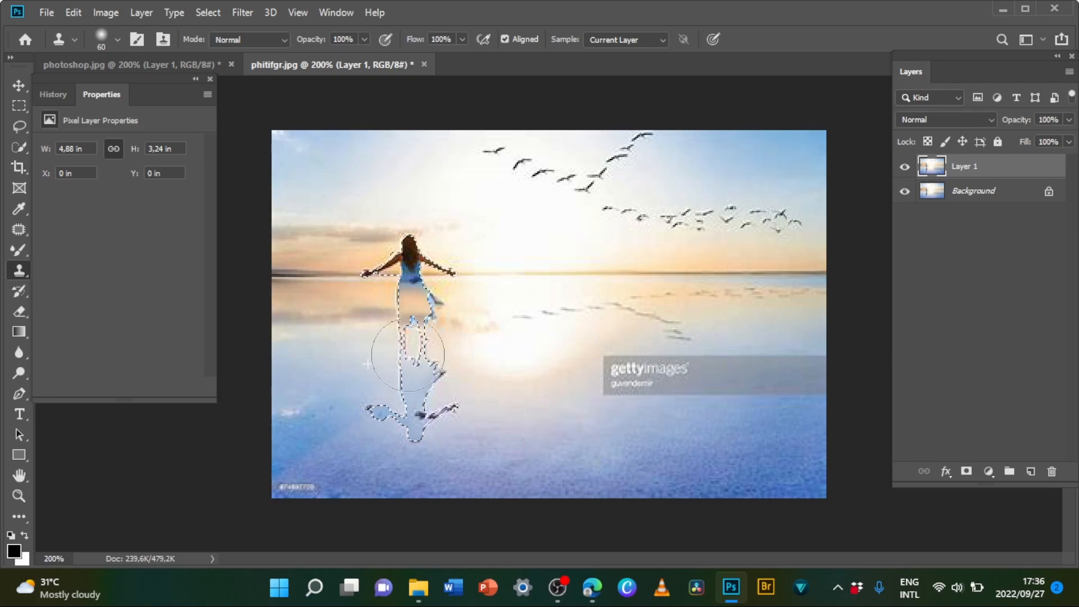
{"action": "left_click_drag", "start_coordinate": [414, 255], "coordinate": [360, 276]}
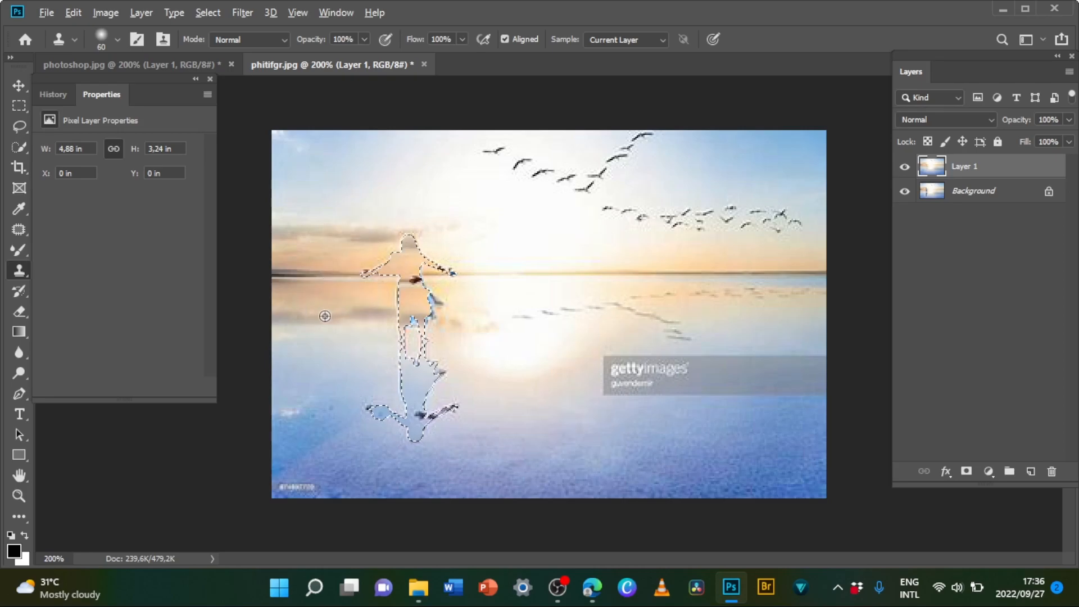
{"action": "left_click", "coordinate": [307, 317], "text": "alt"}
{"action": "mouse_move", "coordinate": [388, 282]}
{"action": "left_mouse_down"}
{"action": "mouse_move", "coordinate": [444, 254]}
{"action": "mouse_move", "coordinate": [469, 330]}
{"action": "mouse_move", "coordinate": [356, 362]}
{"action": "mouse_move", "coordinate": [354, 426]}
{"action": "mouse_move", "coordinate": [471, 413]}
{"action": "mouse_move", "coordinate": [262, 396]}
{"action": "mouse_move", "coordinate": [413, 413]}
{"action": "mouse_move", "coordinate": [404, 364]}
{"action": "mouse_move", "coordinate": [478, 404]}
{"action": "left_mouse_up"}
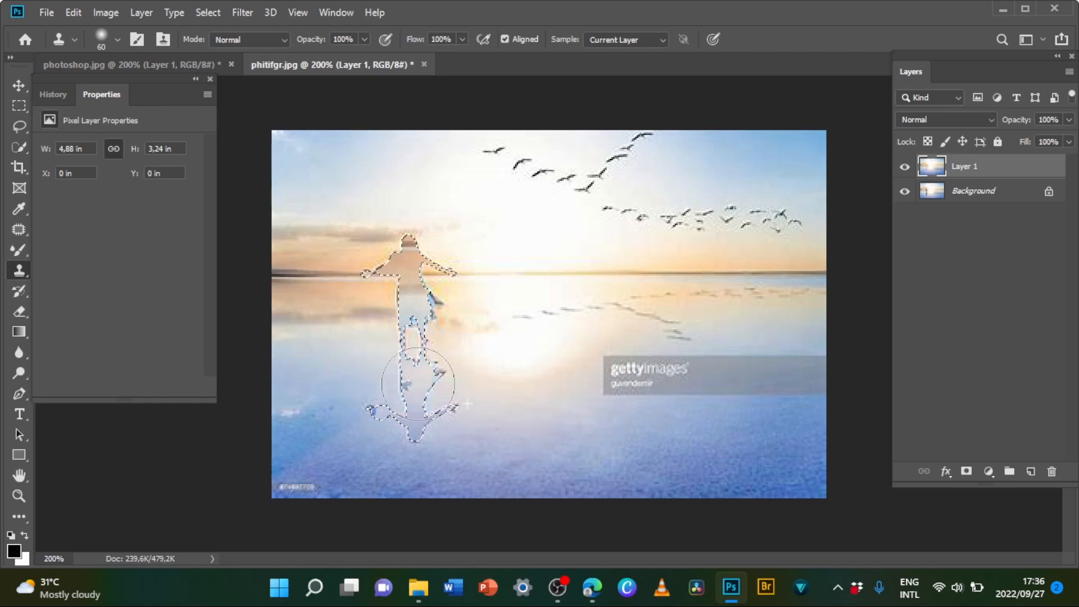
{"action": "left_click", "coordinate": [526, 397], "text": "alt"}
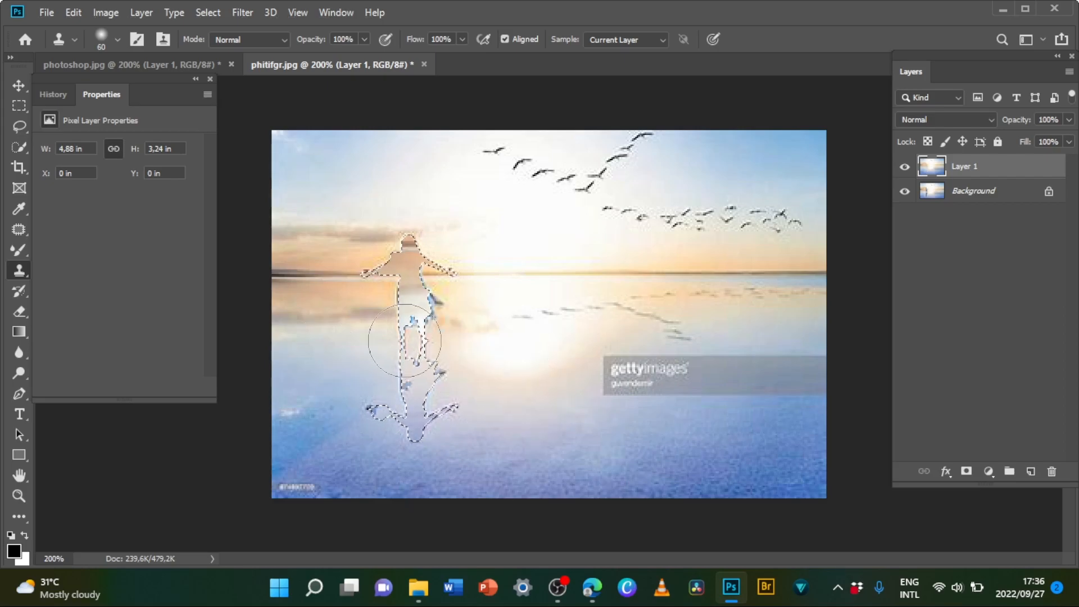
{"action": "mouse_move", "coordinate": [434, 304]}
{"action": "left_mouse_down"}
{"action": "mouse_move", "coordinate": [402, 251]}
{"action": "mouse_move", "coordinate": [387, 259]}
{"action": "left_mouse_up"}
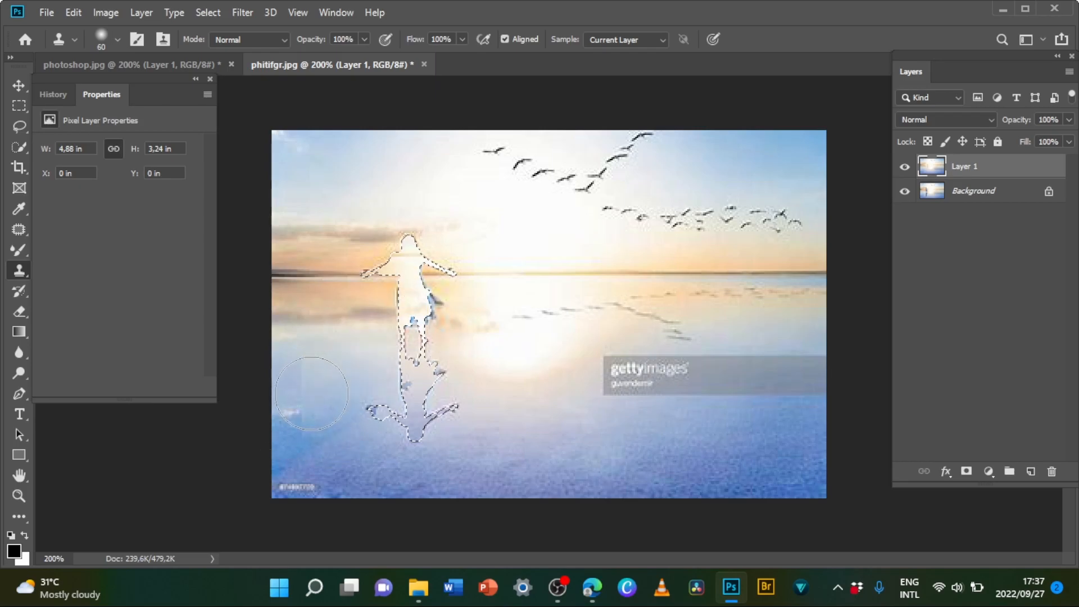
- Undo all the clone strokes and the selection of the woman and her reflection
{"action": "key", "text": "v"}
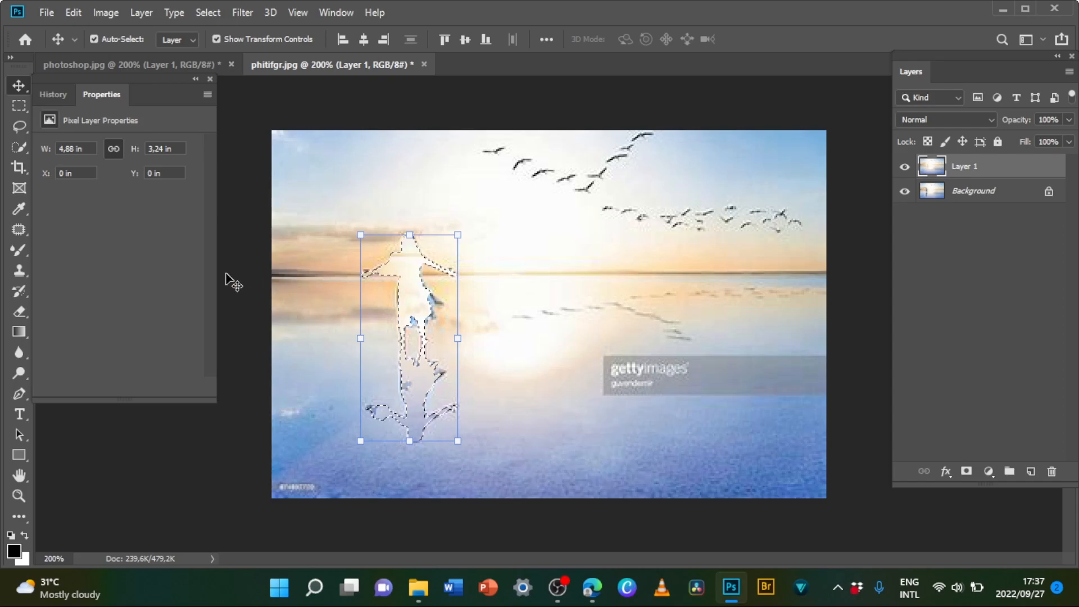
{"action": "key", "text": "ctrl+z"}
{"action": "key", "text": "ctrl+z"}
{"action": "key", "text": "ctrl+z"}
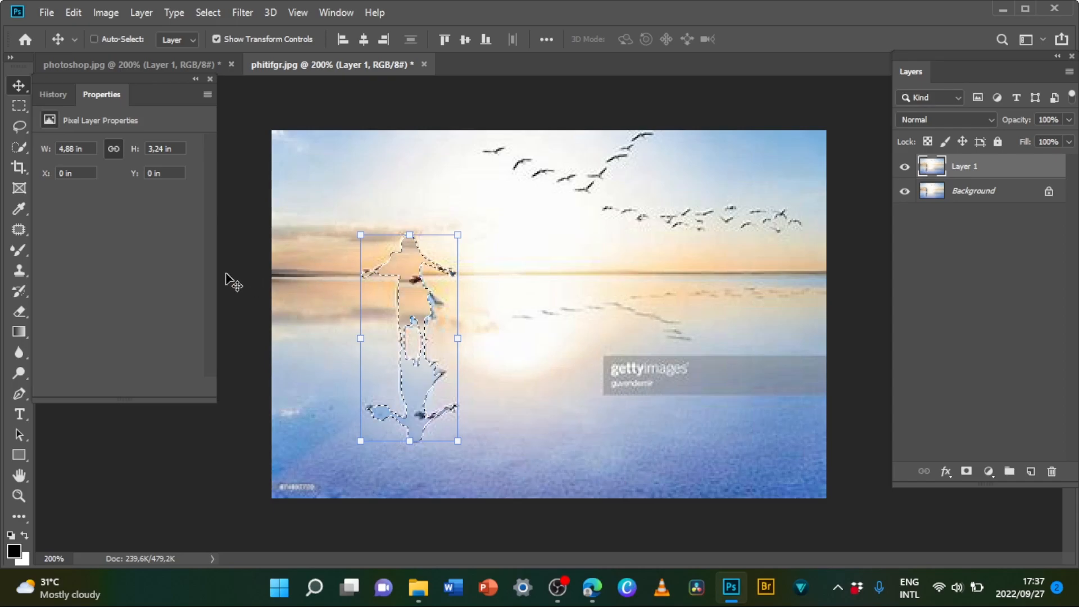
{"action": "key", "text": "ctrl+z"}
{"action": "key", "text": "ctrl+z"}
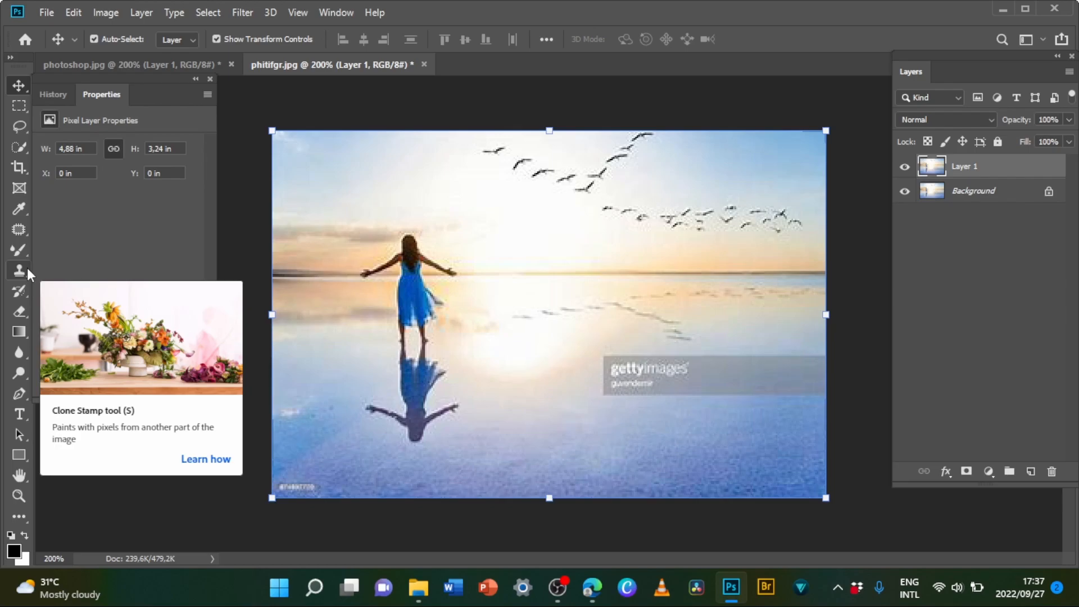
- Return to photoshop.jpg to review the image with the flying suitcase removed
{"action": "key", "text": "w"}
{"action": "left_click", "coordinate": [179, 65]}
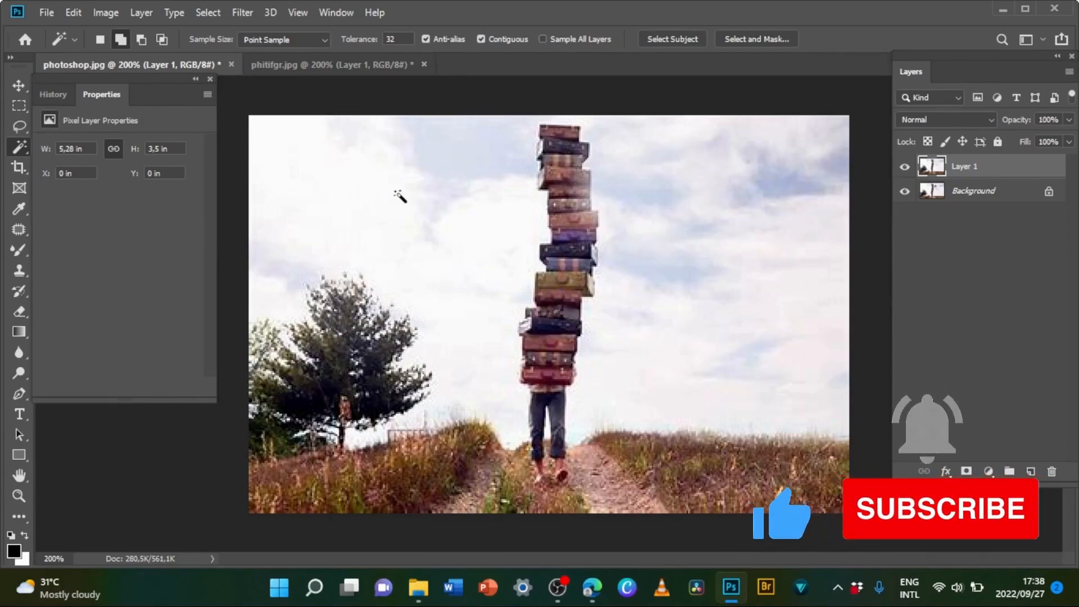
{"action": "mouse_move", "coordinate": [551, 593]}
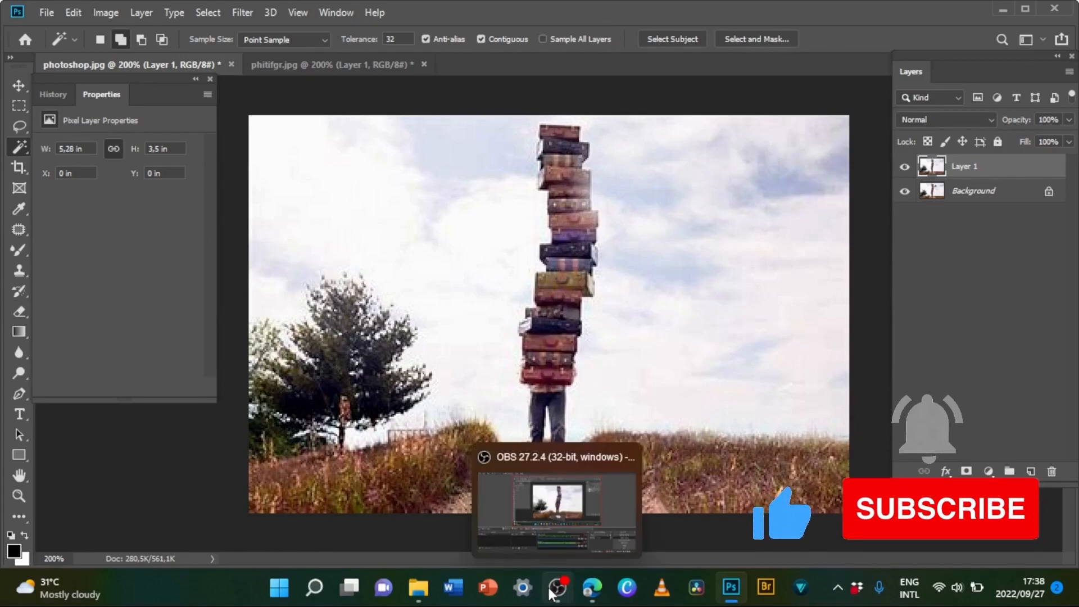